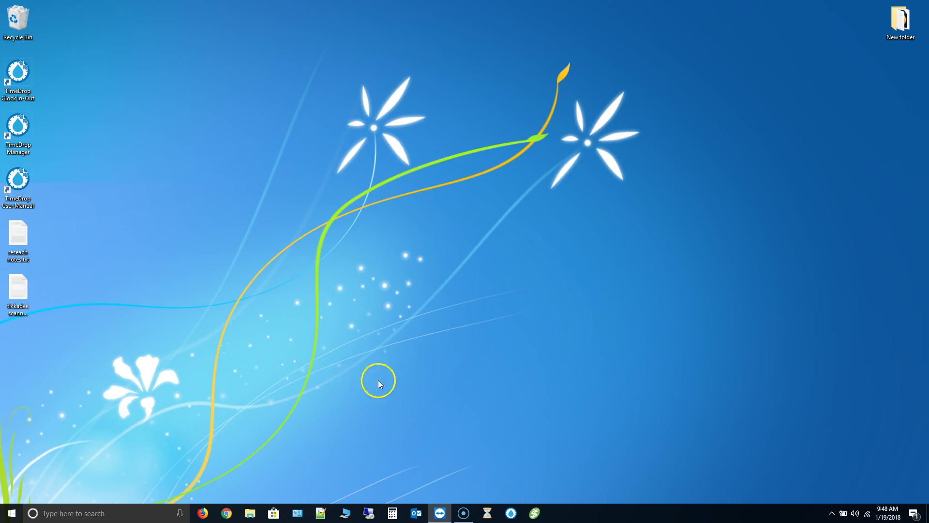
Launch CashFootprint 2.10.11 in evaluation mode, skip the update script, and browse Tools > Server/Database.
left_click(535, 515)
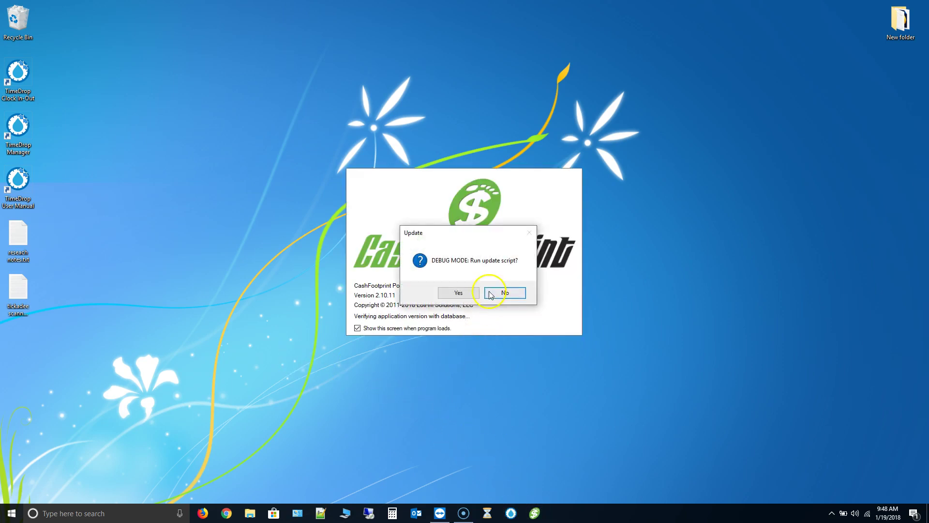
left_click(499, 293)
left_click(427, 346)
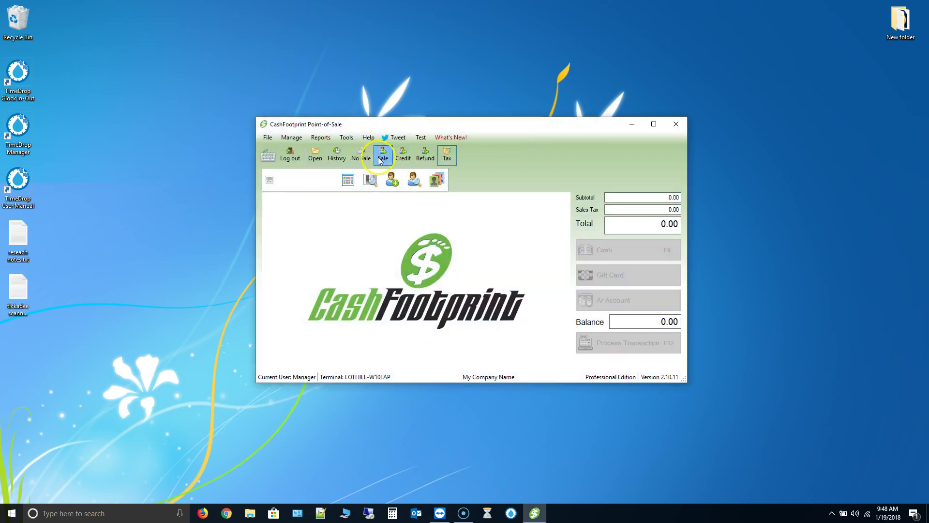
left_click(342, 138)
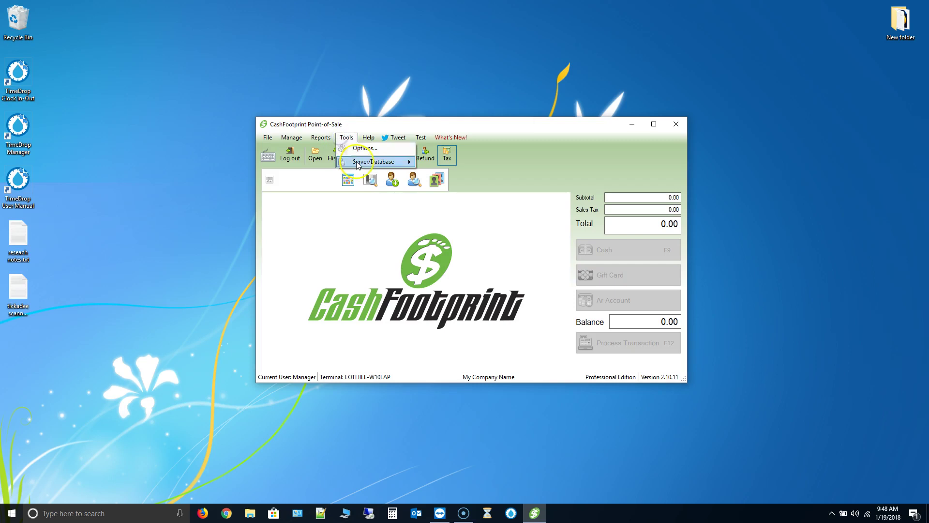
mouse_move(358, 162)
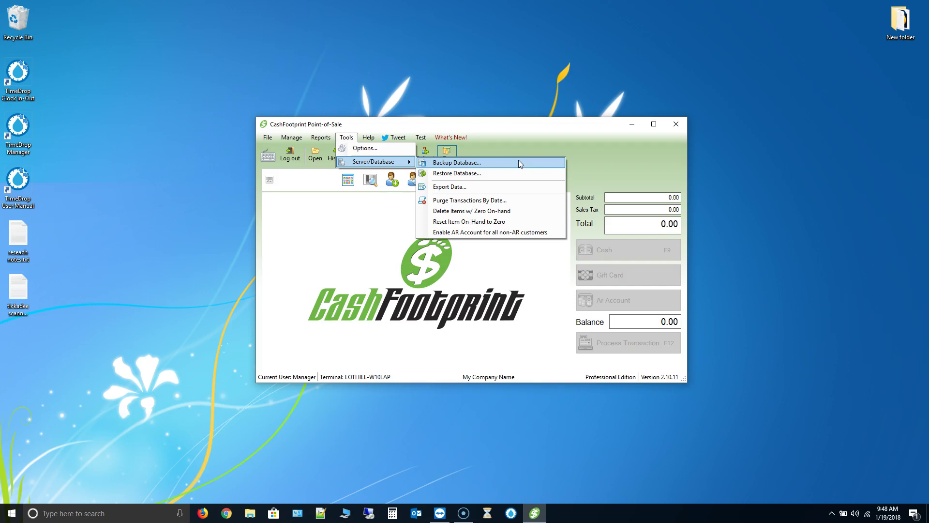
left_click(541, 129)
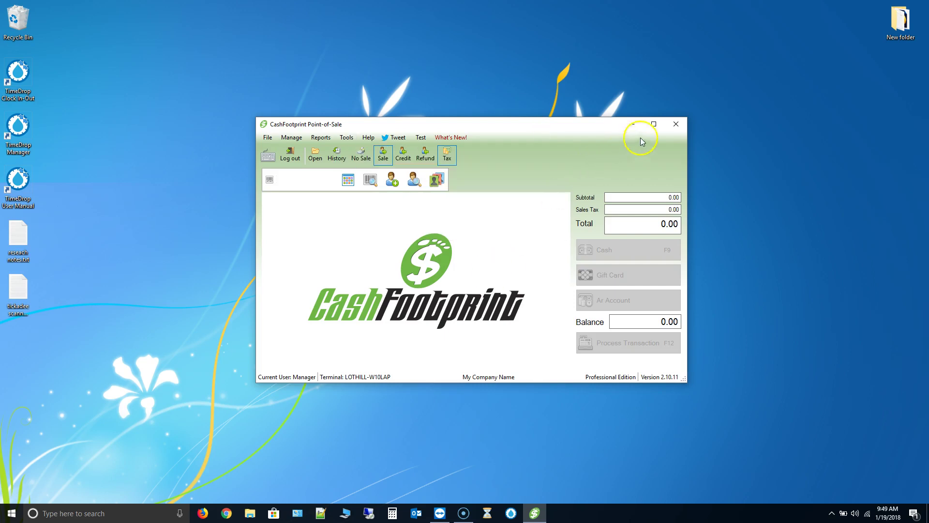
Close the CashFootprint Point-of-Sale window to return to the desktop.
left_click(672, 126)
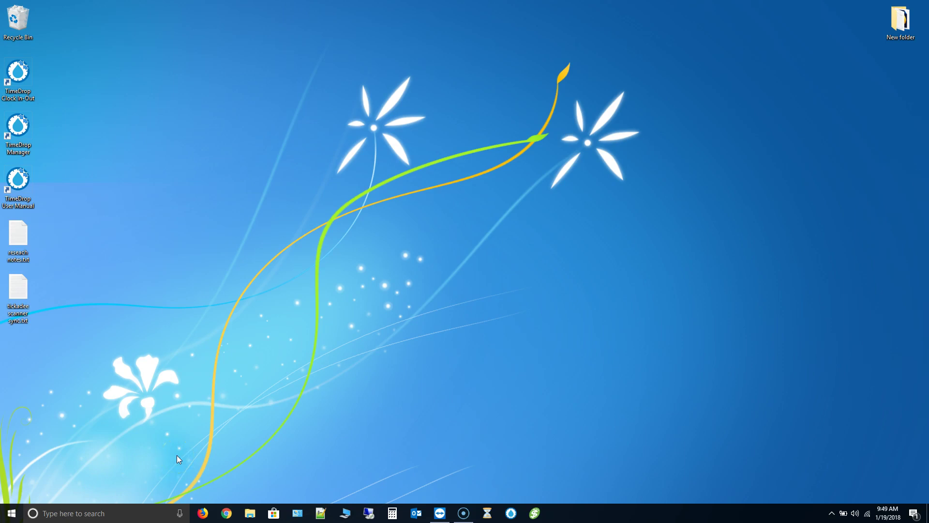
Open Control Panel via a Windows search for 'cont', then bring TeamViewer's computers list forward.
key("super+s")
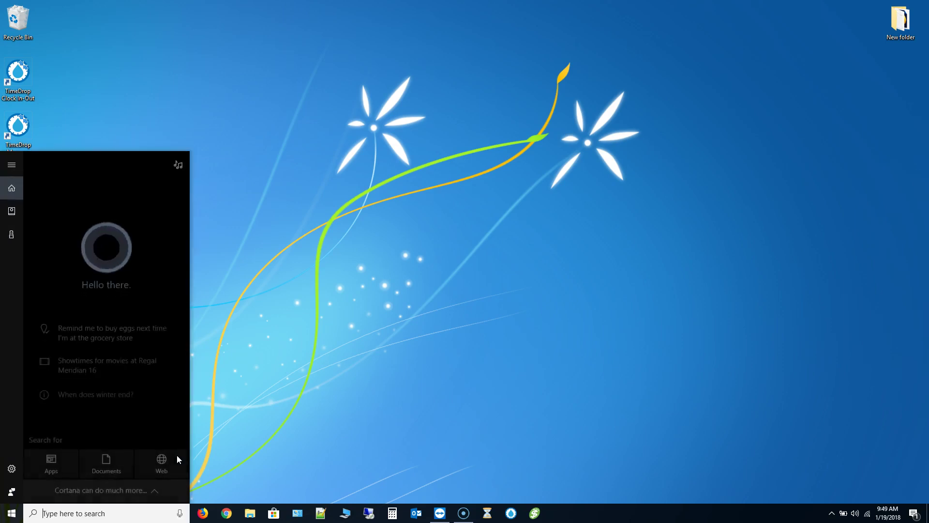
type("co")
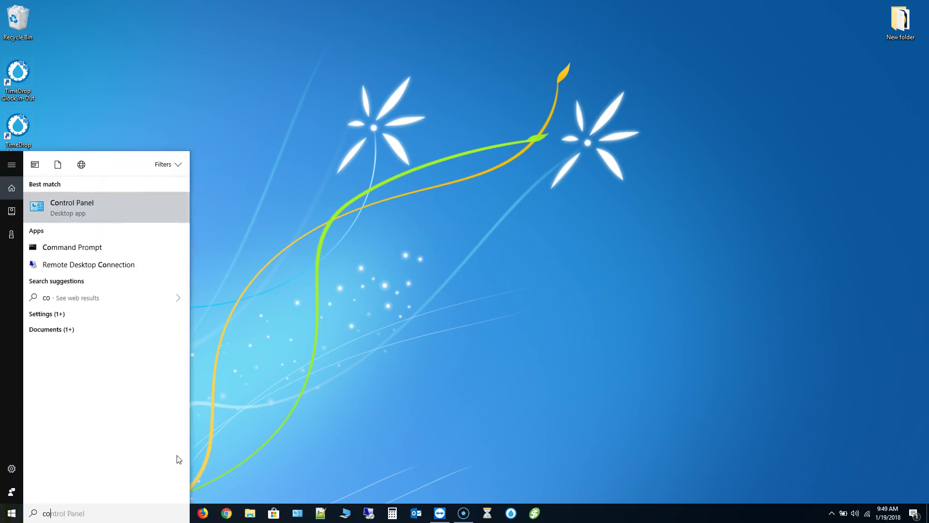
type("nt")
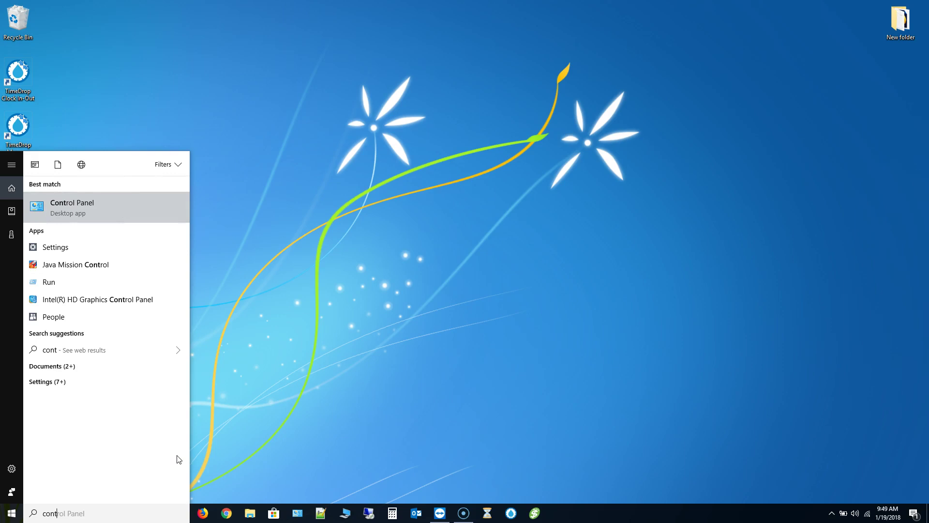
left_click(112, 209)
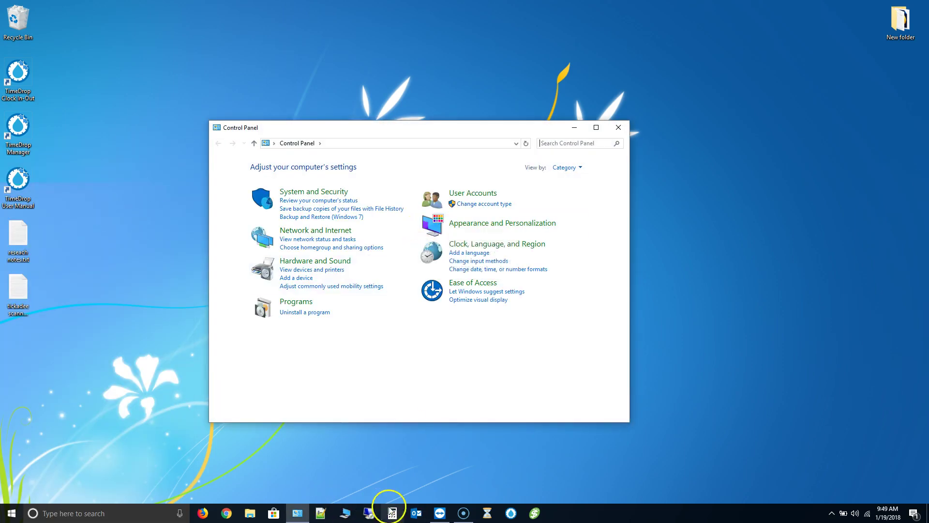
left_click(440, 512)
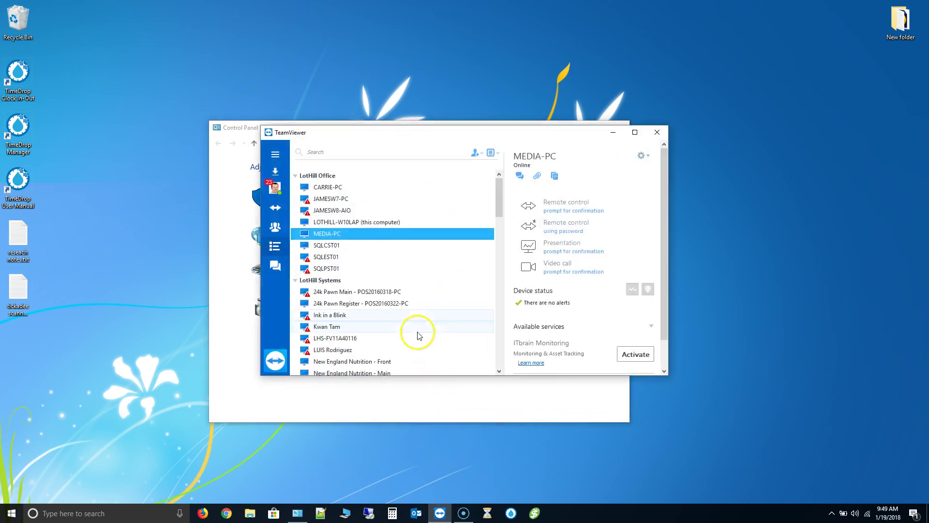
Connect to the remote office PC in TeamViewer, open its Control Panel, then minimize the session.
double_click(319, 198)
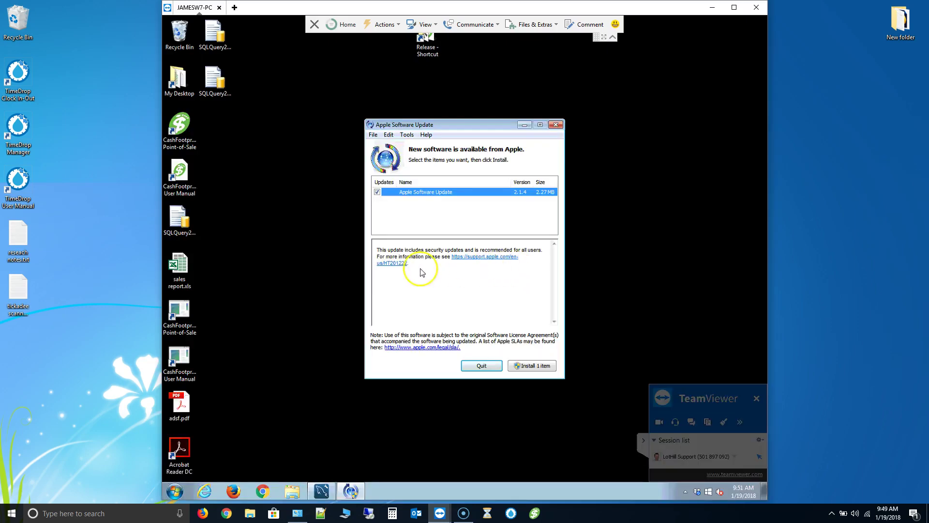
left_click(175, 491)
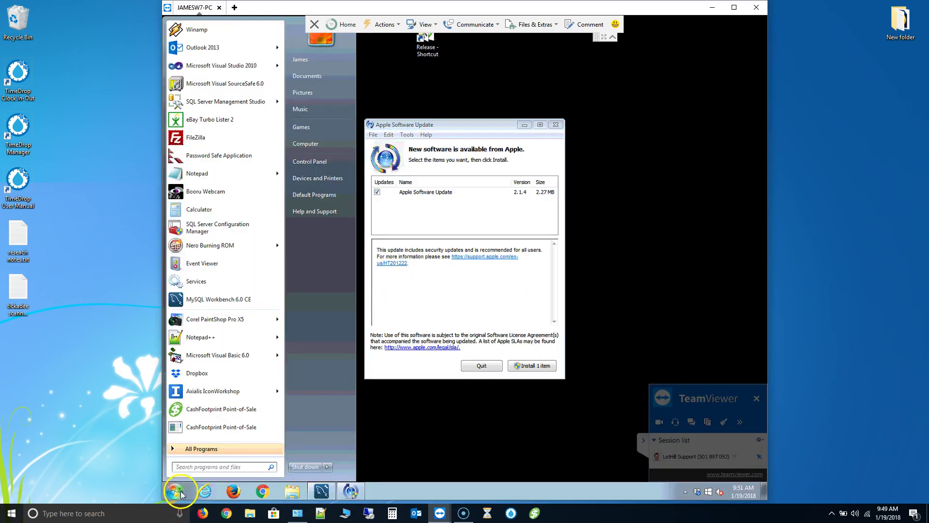
left_click(318, 160)
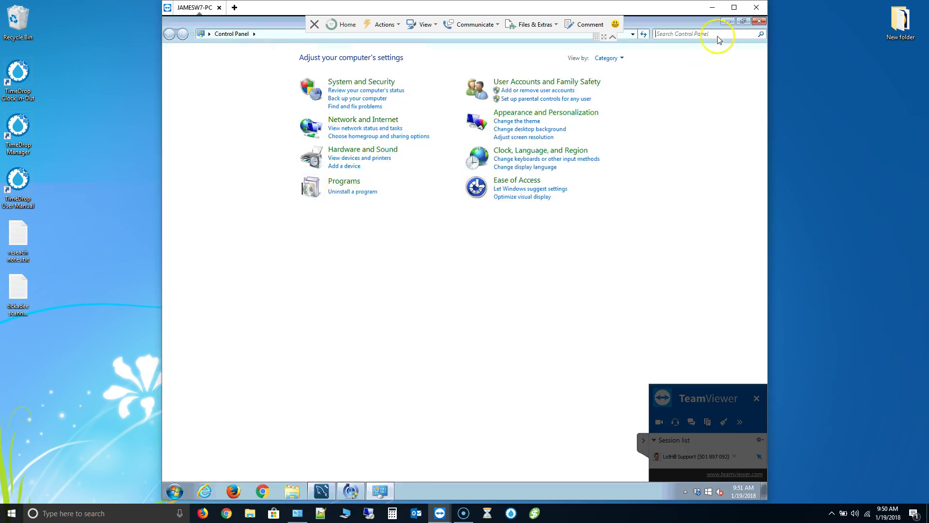
left_click(712, 8)
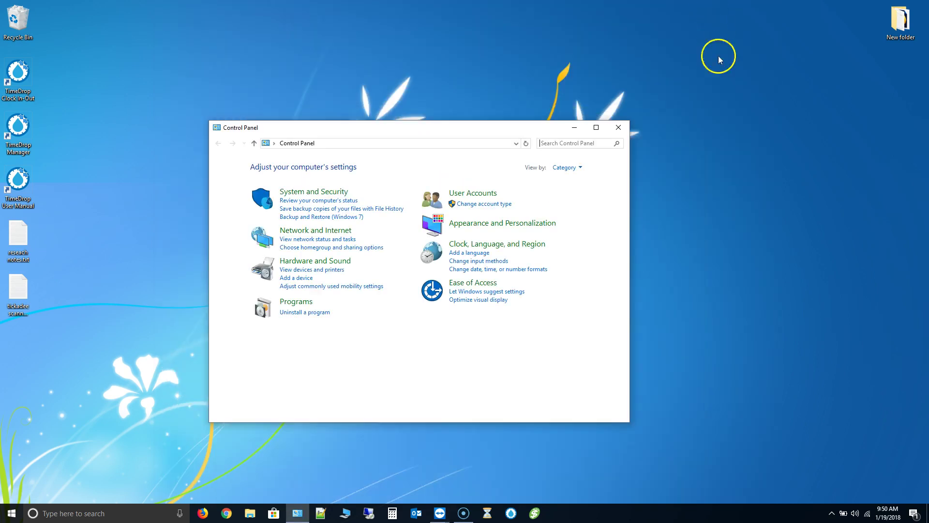
Uninstall CashFootprint Point-of-Sale from Programs and Features, approving the confirmation and UAC prompt.
left_click(310, 313)
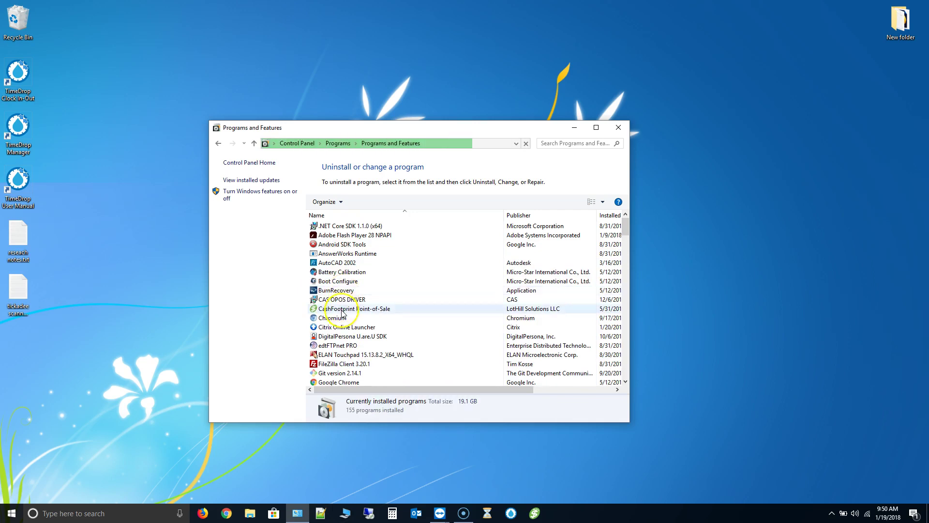
left_click(347, 309)
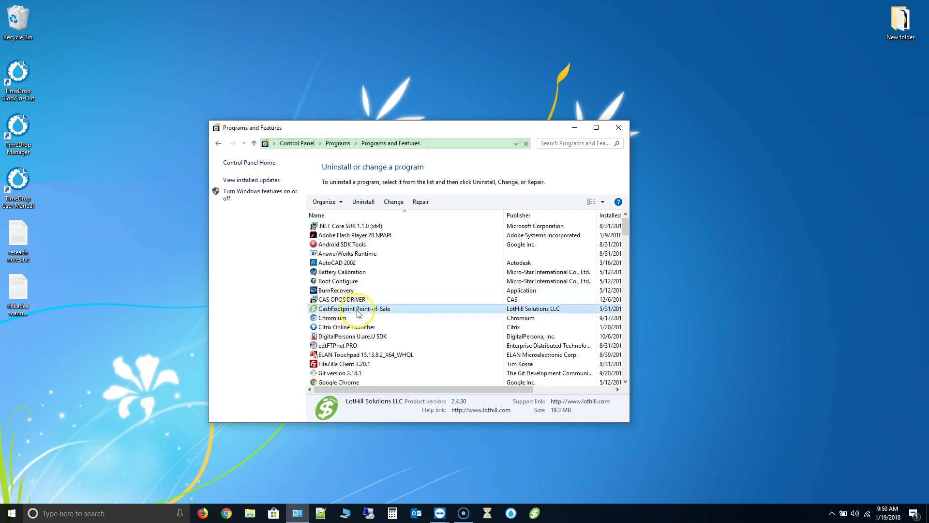
left_click(363, 202)
left_click(511, 255)
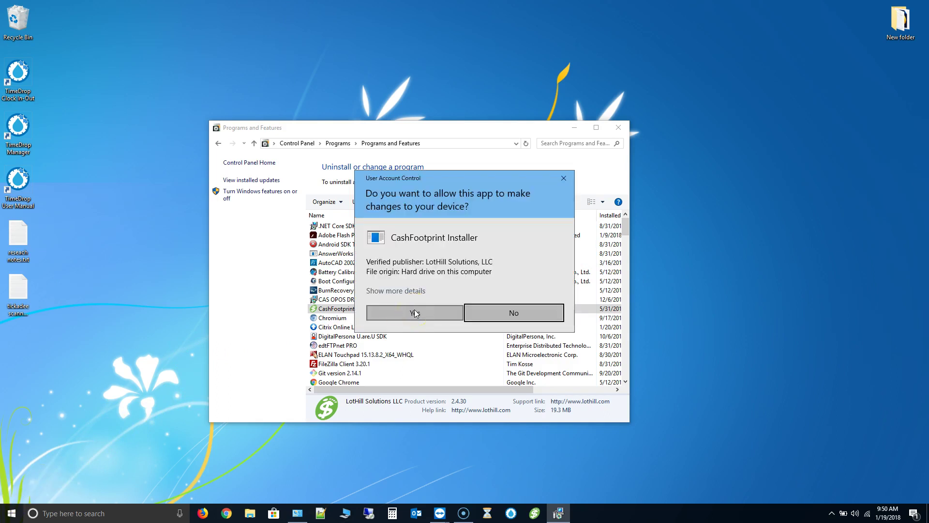
left_click(414, 313)
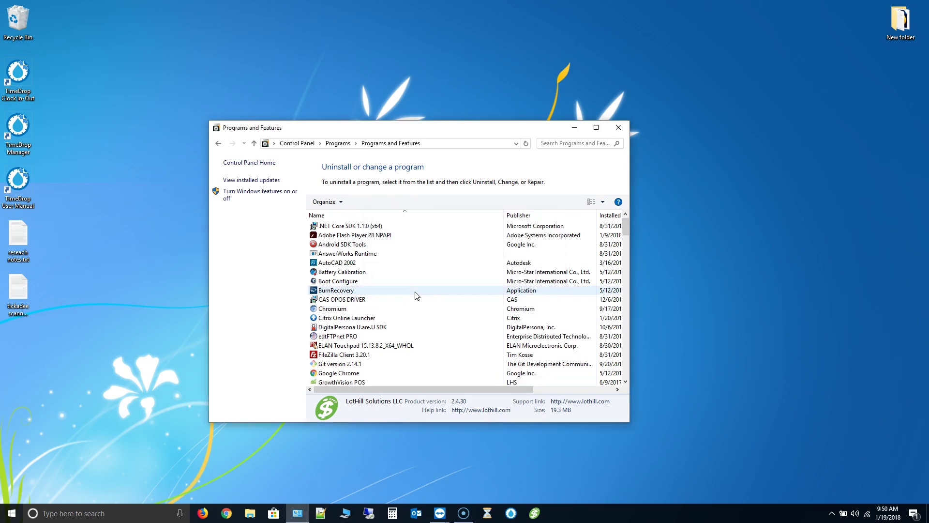
Uninstall SAP Crystal Reports runtime engine for .NET Framework (32-bit), then close Programs and Features.
scroll(352, 298, "down", 20)
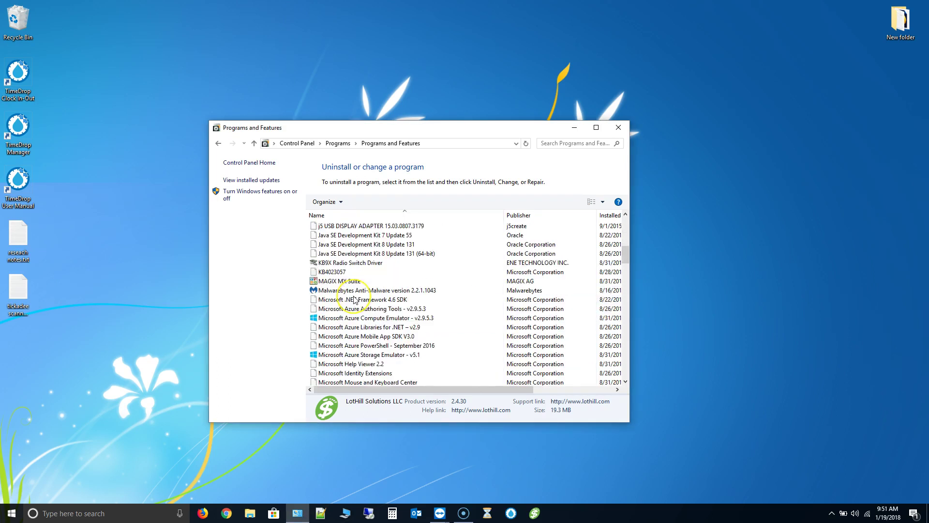
scroll(355, 300, "down", 10)
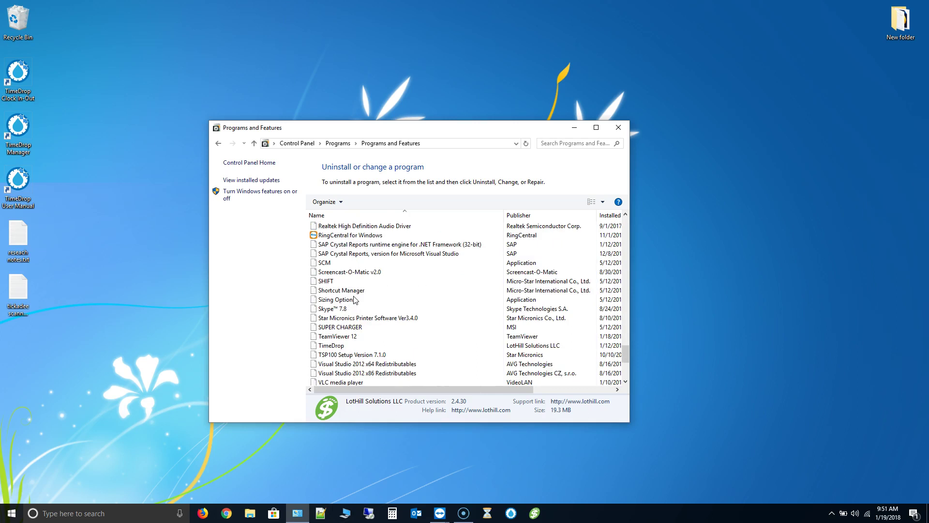
left_click(365, 226)
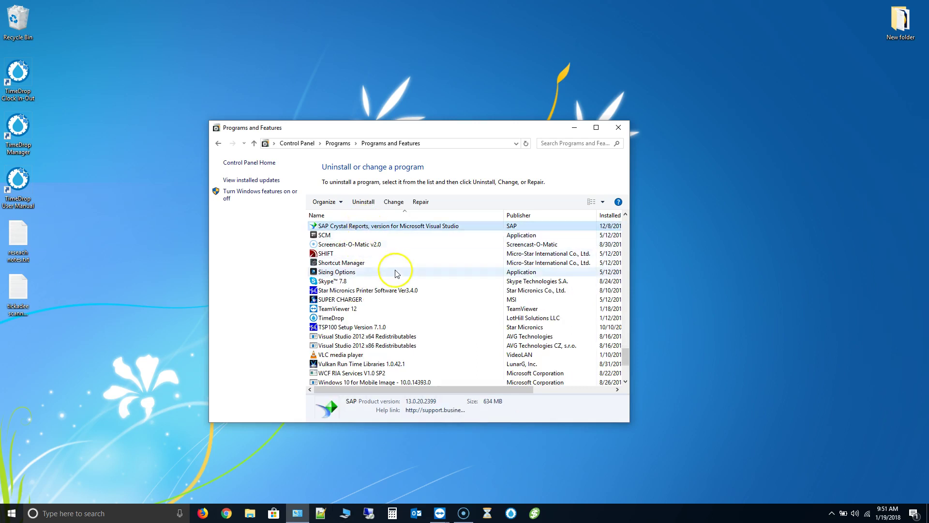
scroll(397, 273, "up", 1)
left_click(374, 244)
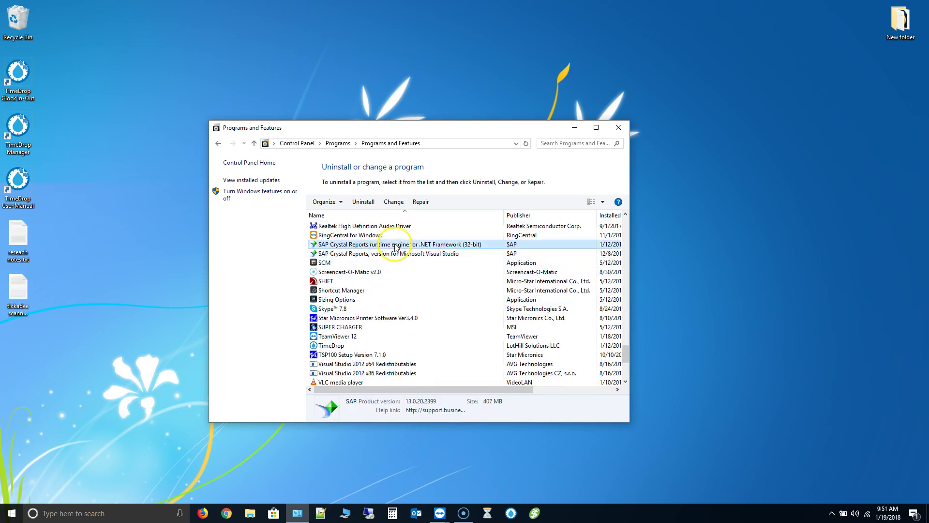
left_click(364, 202)
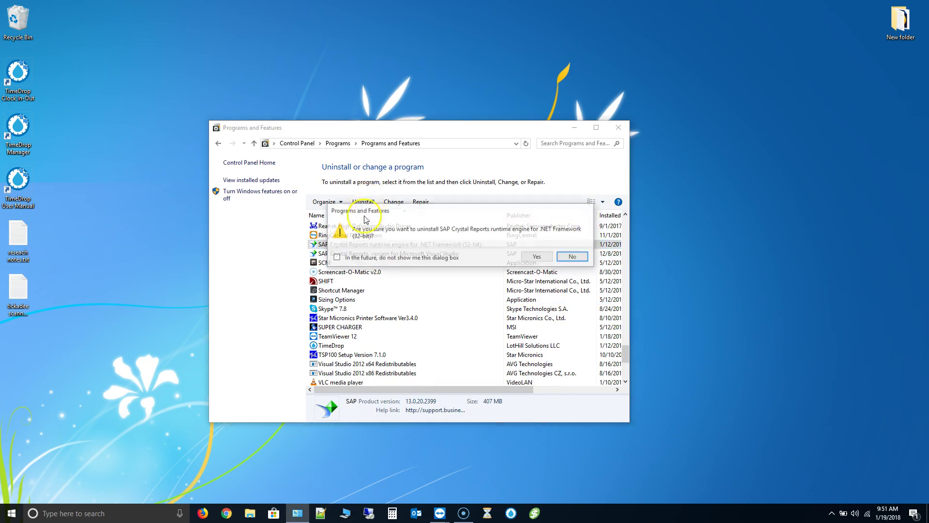
left_click(533, 256)
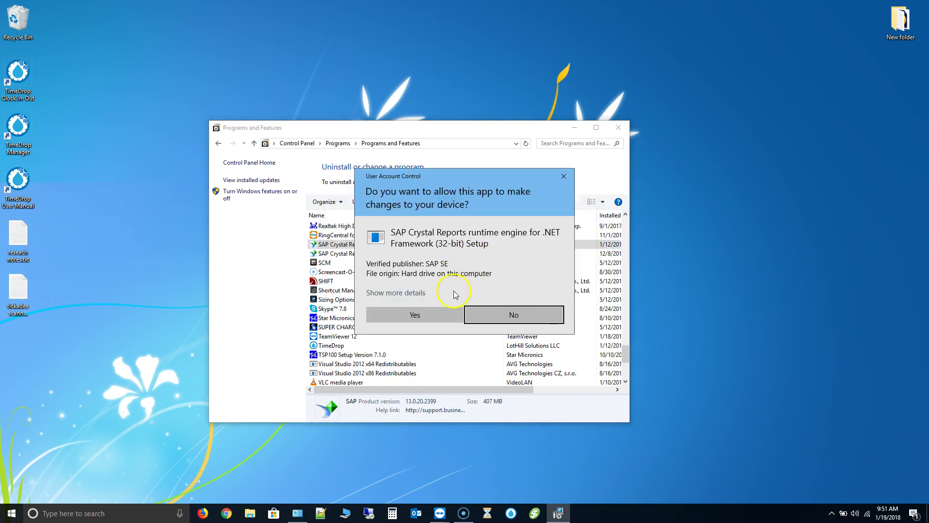
left_click(419, 315)
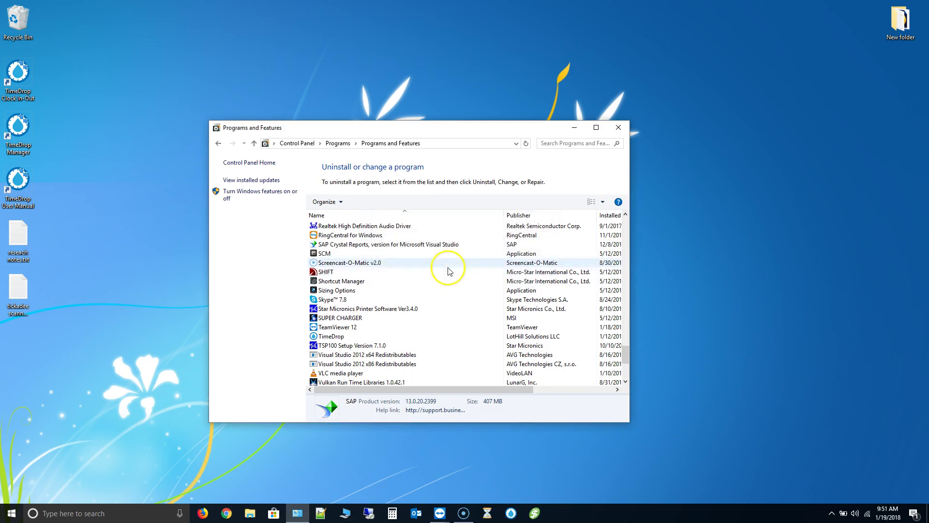
left_click(618, 128)
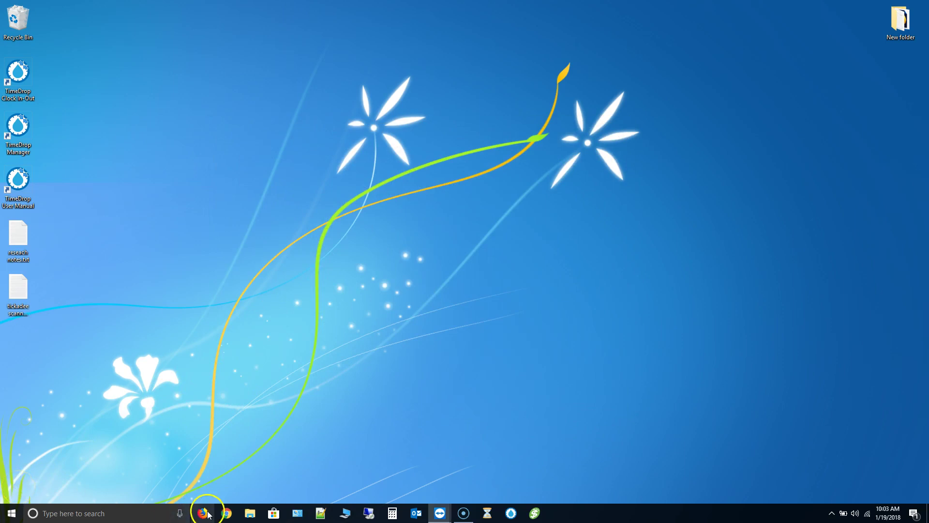
In Firefox, go to lothill.com and open its DOWNLOADS page.
left_click(202, 515)
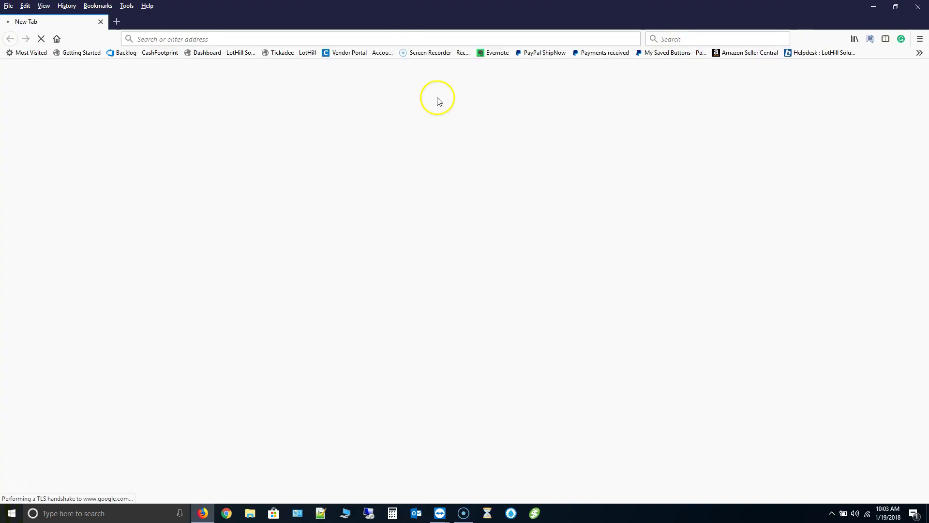
left_click(275, 40)
key("BackSpace")
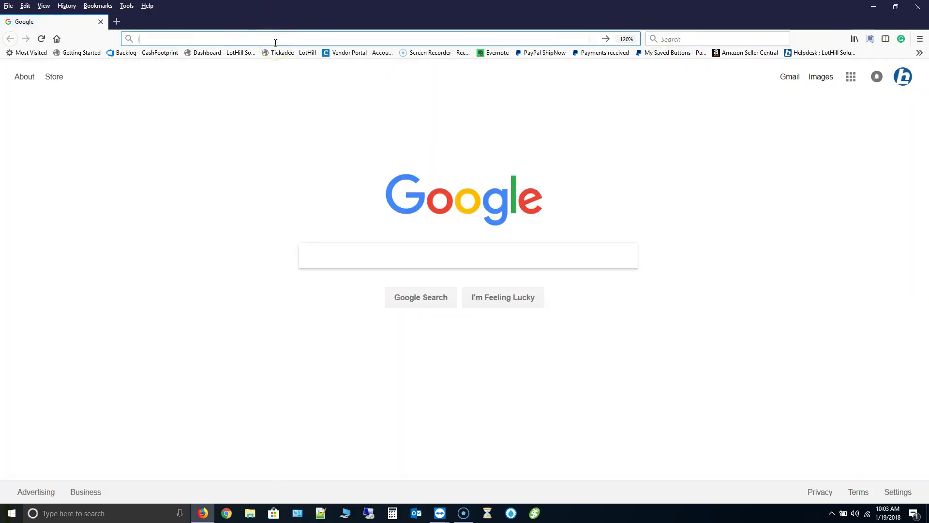
type("lothill.com")
key("Return")
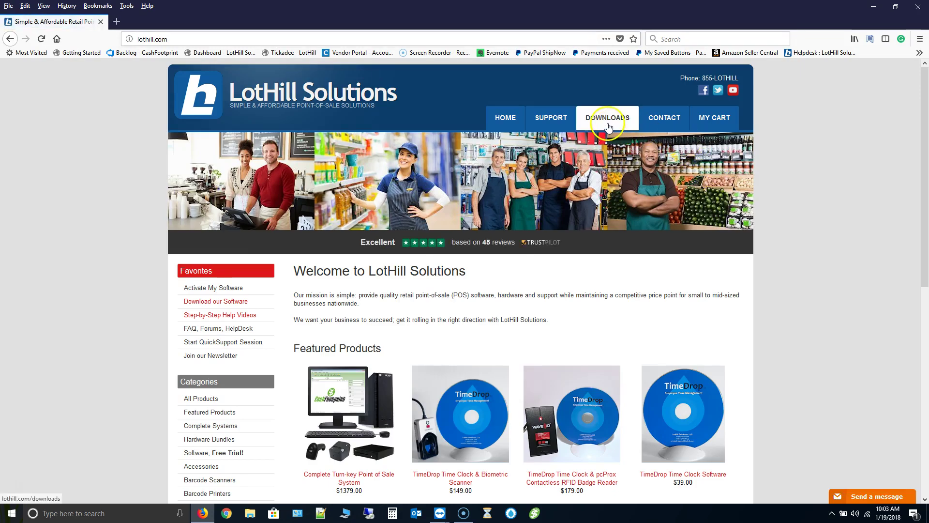
left_click(609, 125)
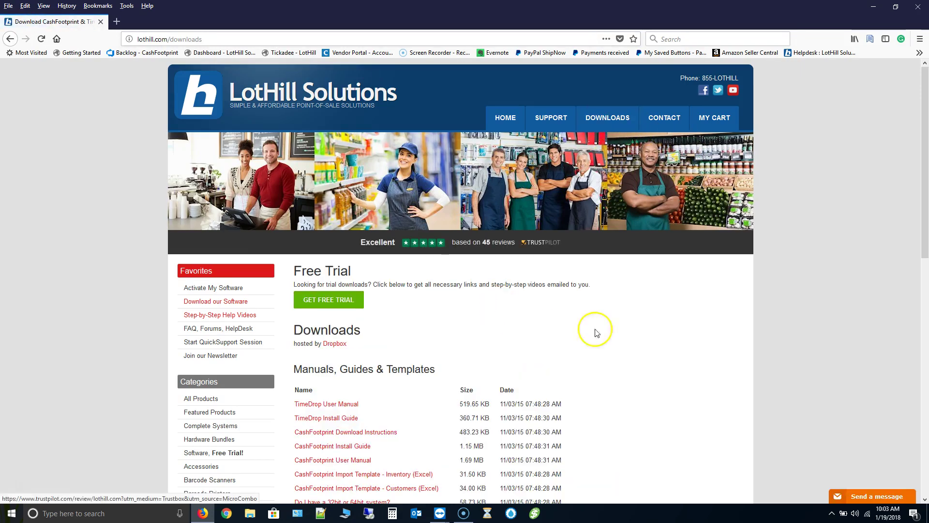
Download and save the CashFootprint Setup (Jan 2018) 2.10.11 installer, then check the Downloads list.
scroll(684, 340, "down", 1)
scroll(685, 340, "down", 5)
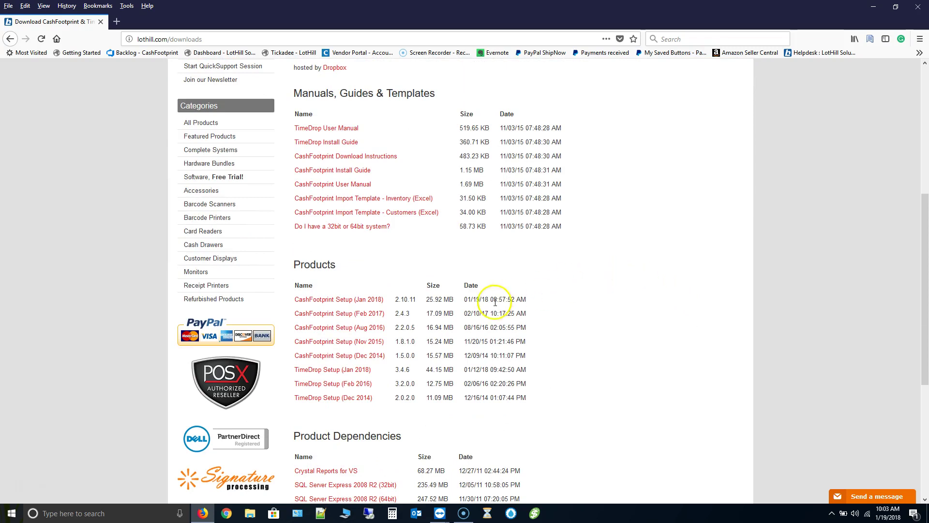
left_click(397, 310)
left_click(359, 300)
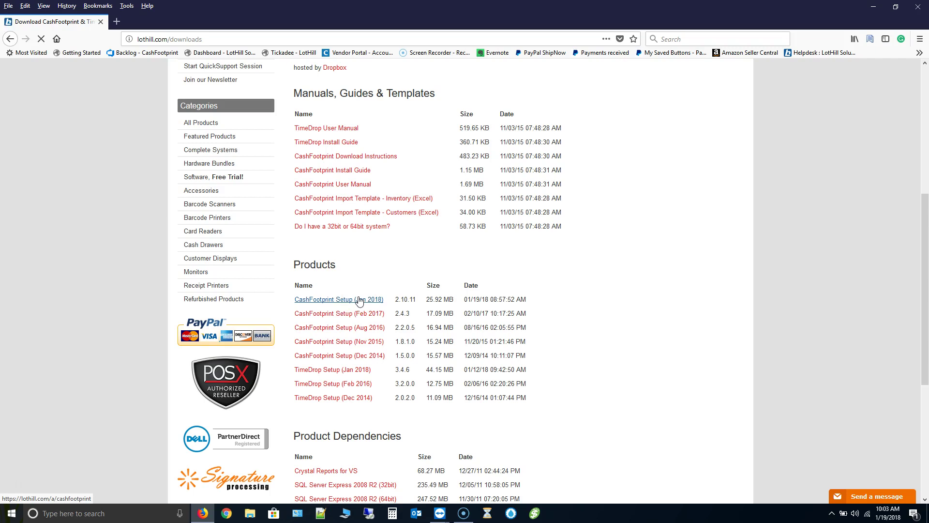
left_click(606, 239)
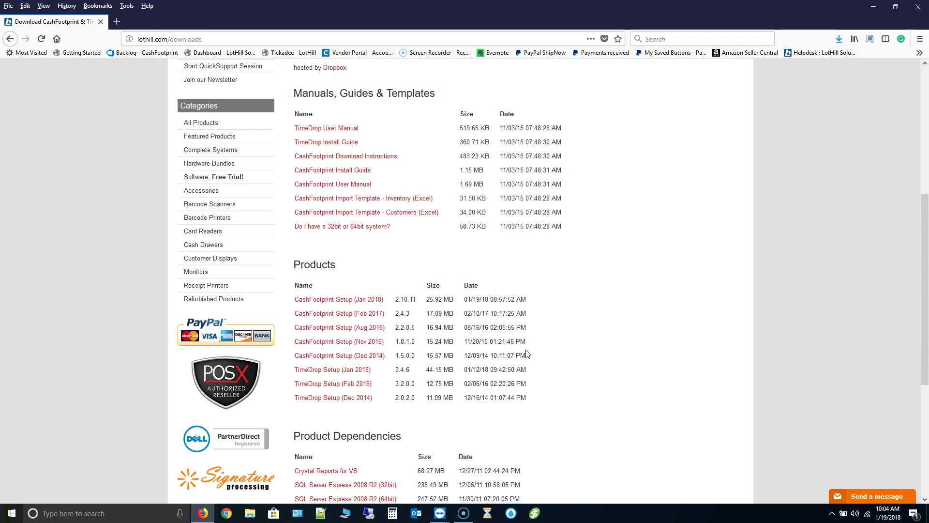
left_click(839, 39)
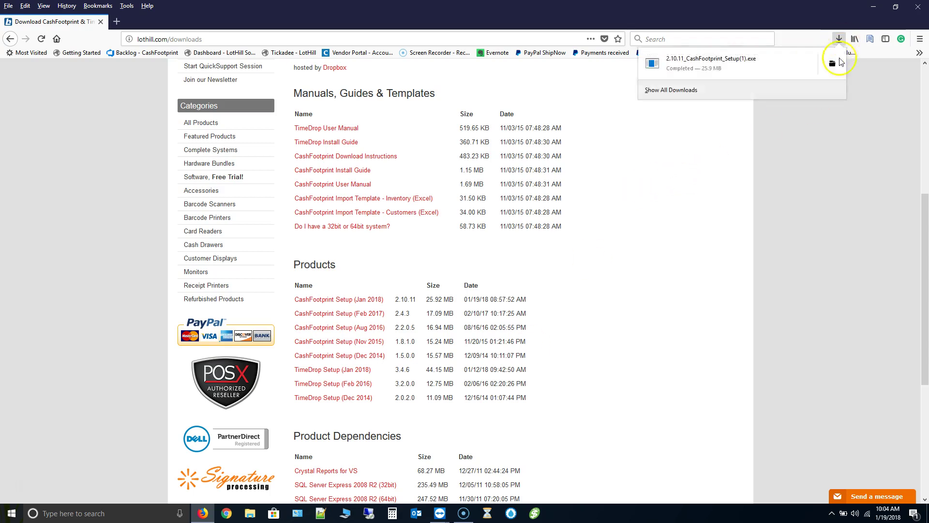
Run 2.10.11_CashFootprint_Setup(1).exe, approve UAC, and extract it with the WinZip Self-Extractor's Setup.
left_click(712, 61)
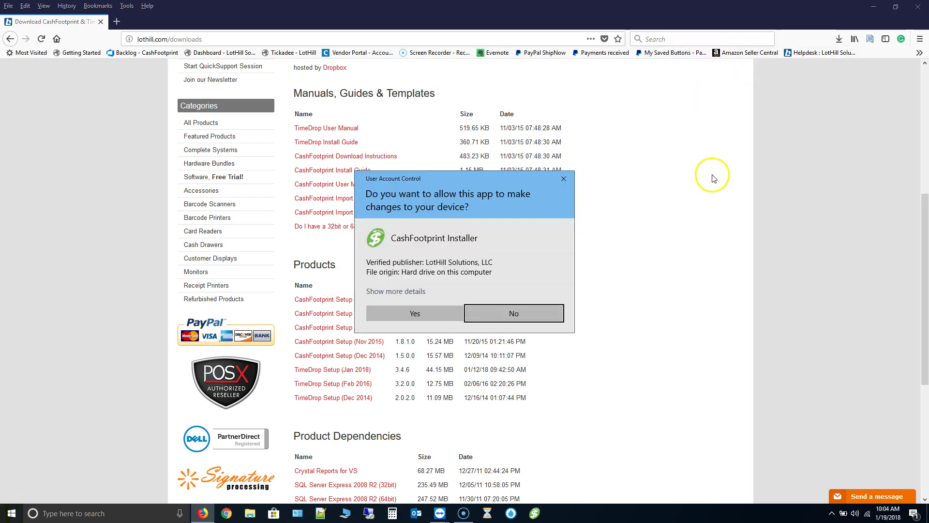
left_click(418, 313)
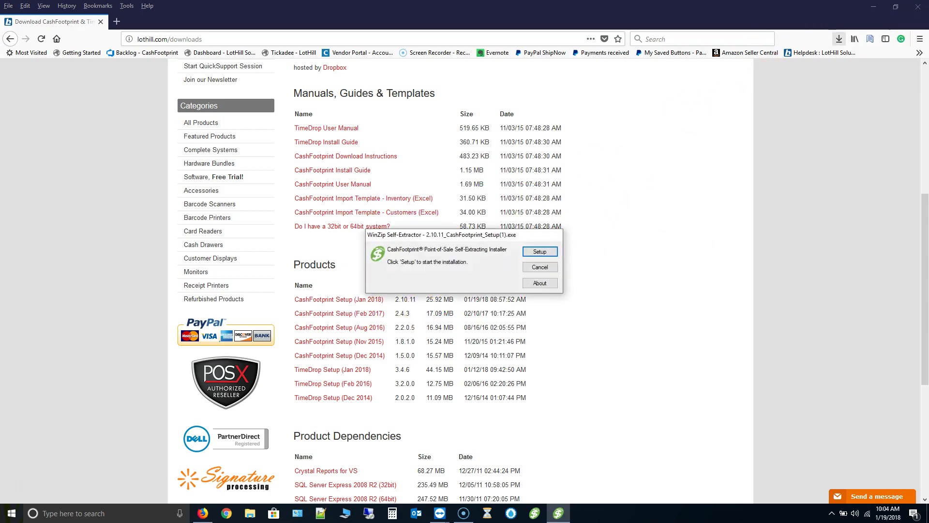
left_click(874, 7)
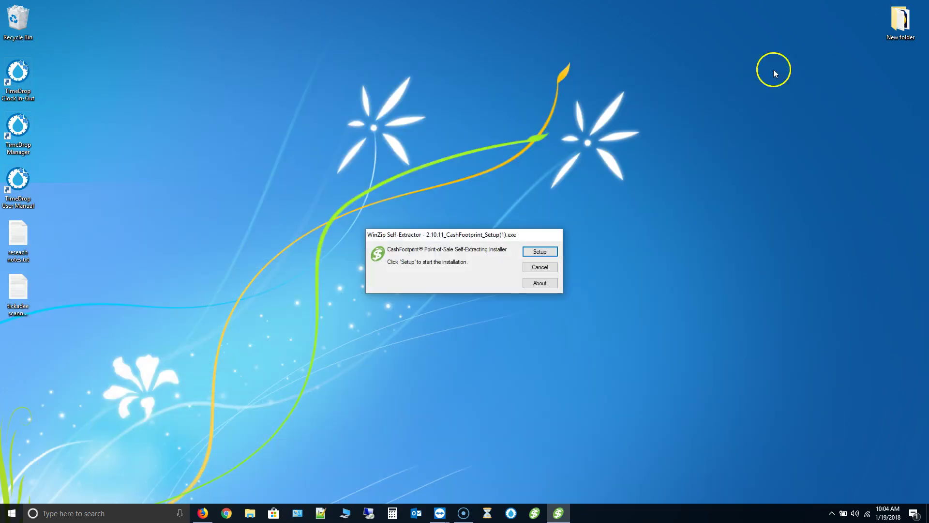
left_click(540, 252)
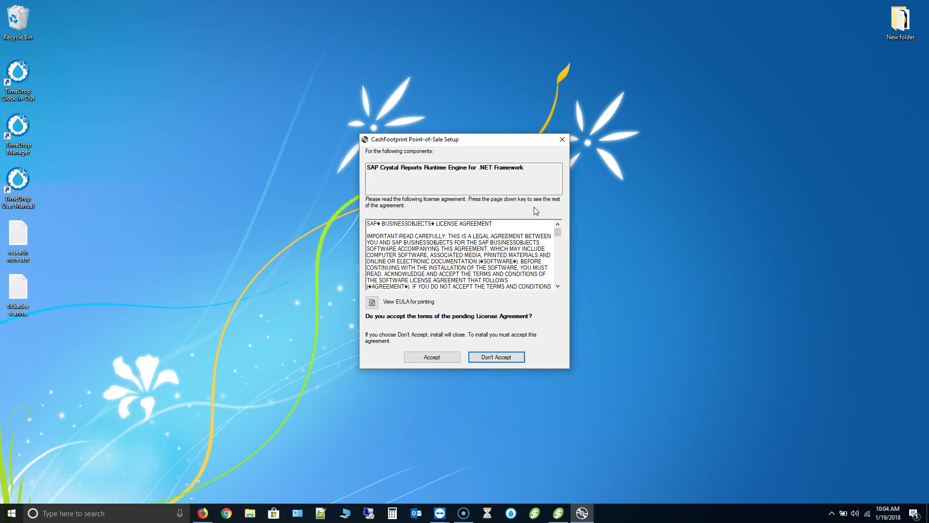
Accept the SAP Crystal Reports Runtime Engine license and let the prerequisite install.
left_click(429, 357)
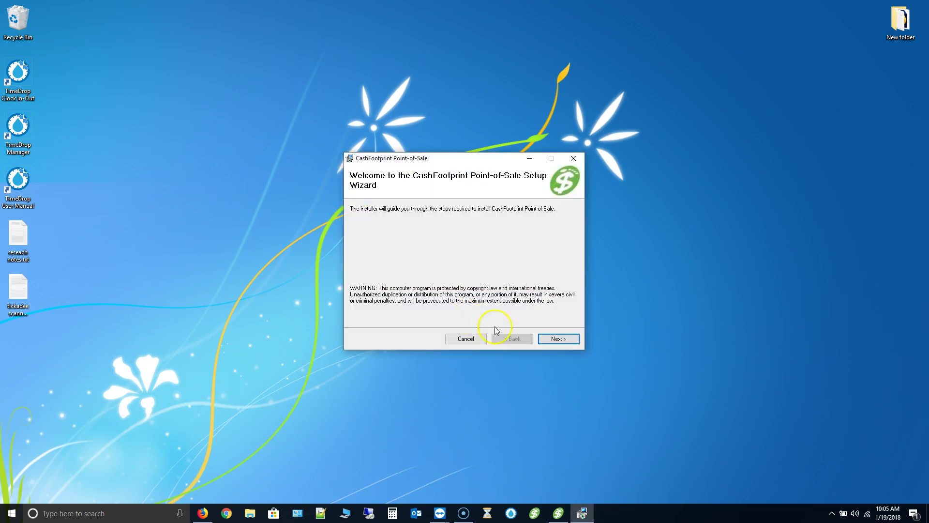
Agree to the license and install CashFootprint for Everyone in the default Program Files folder, then close the installer.
left_click(563, 339)
left_click(458, 319)
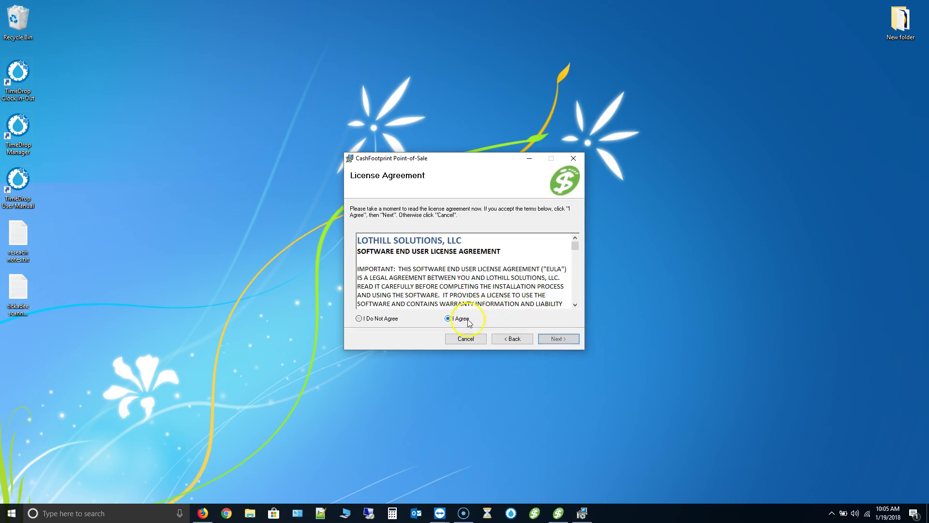
left_click(564, 340)
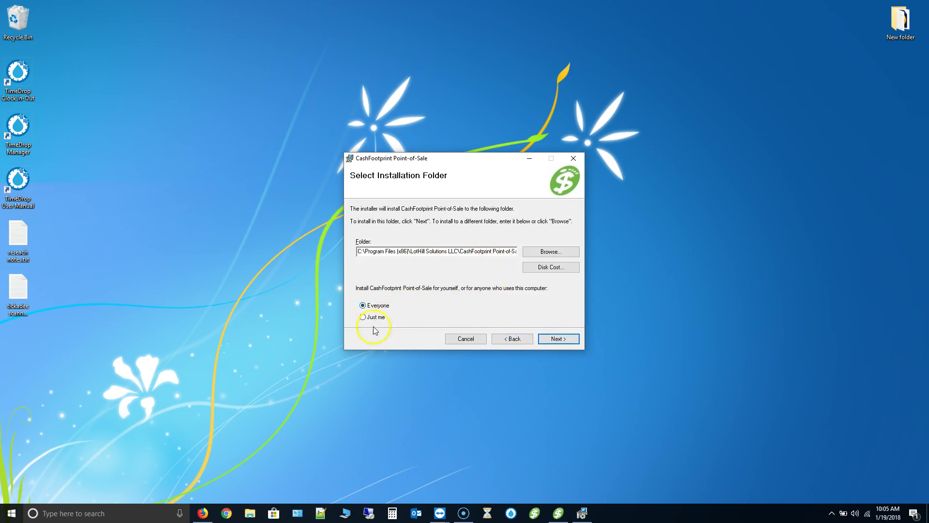
left_click(569, 342)
left_click(569, 342)
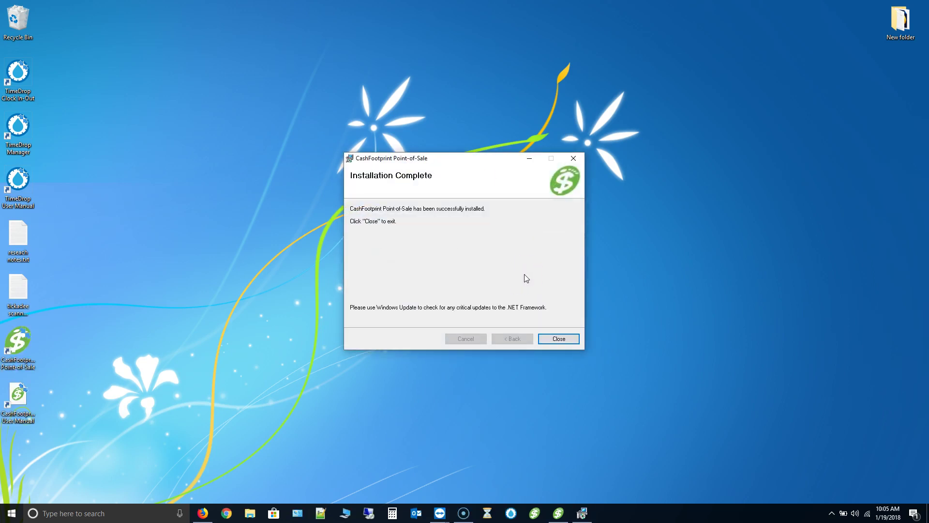
left_click(559, 339)
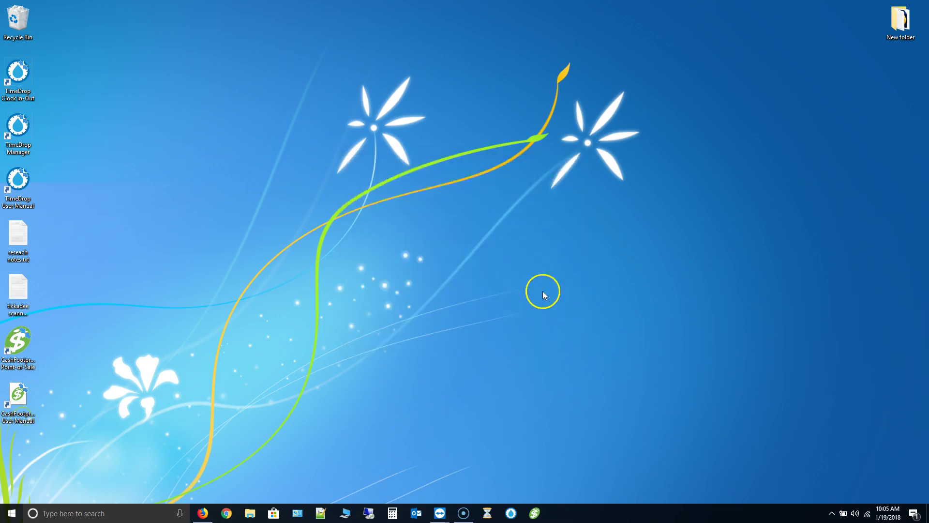
Drag both new CashFootprint desktop shortcuts to mid-screen, then launch Point-of-Sale 2.10.11 as an evaluation.
left_click_drag(81, 327, 3, 433)
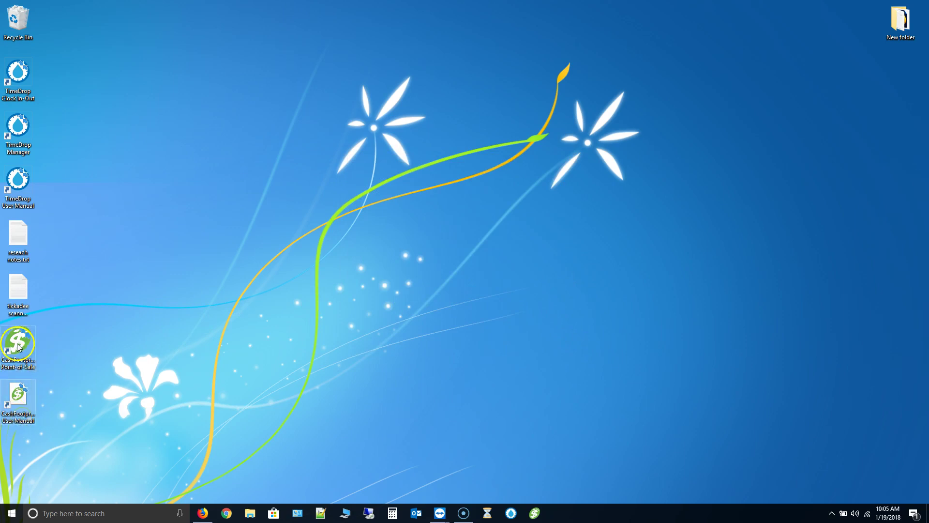
left_click_drag(16, 338, 458, 235)
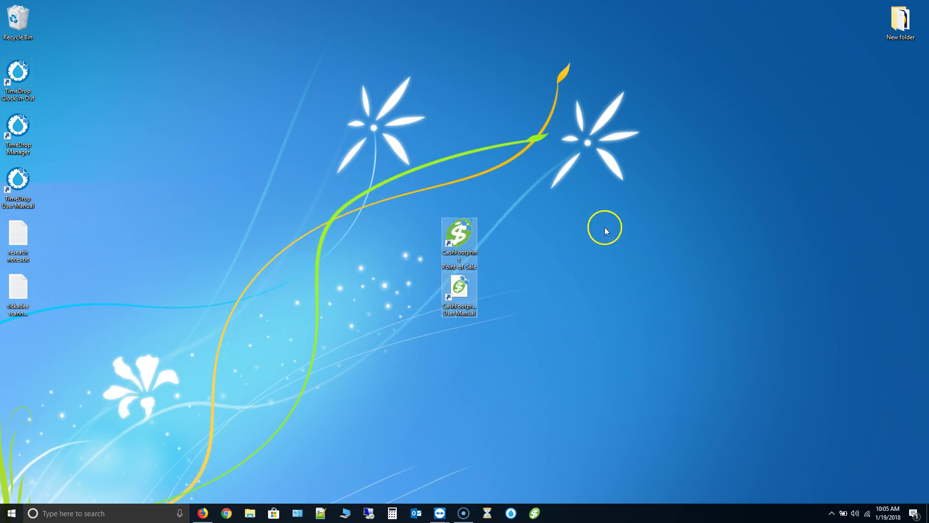
left_click(454, 236)
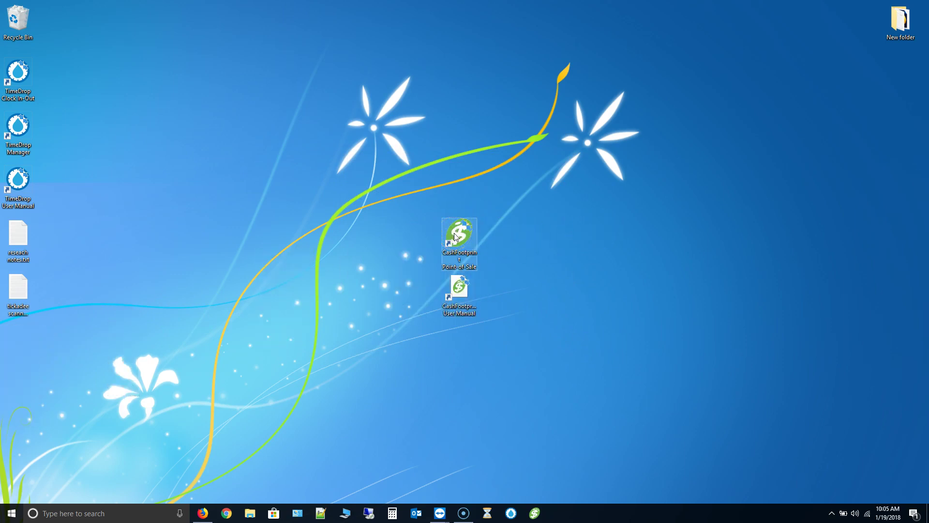
double_click(455, 236)
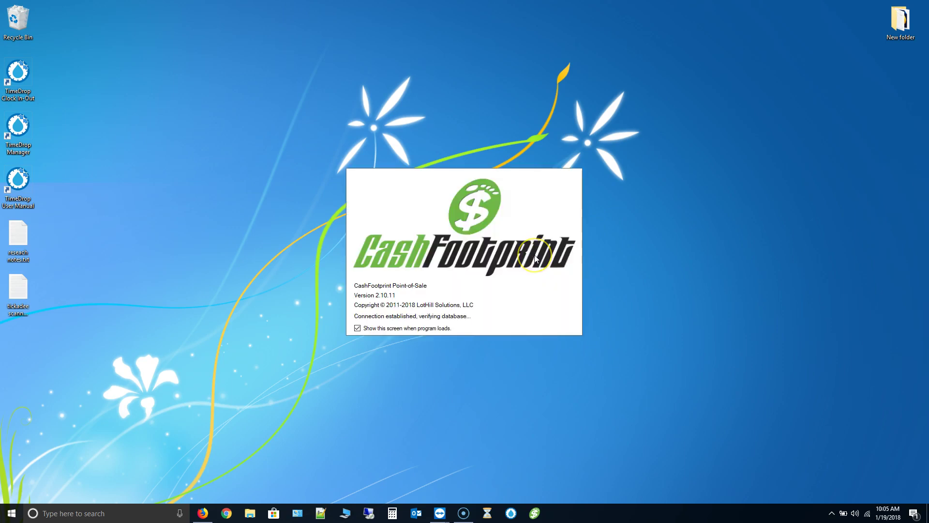
left_click(443, 343)
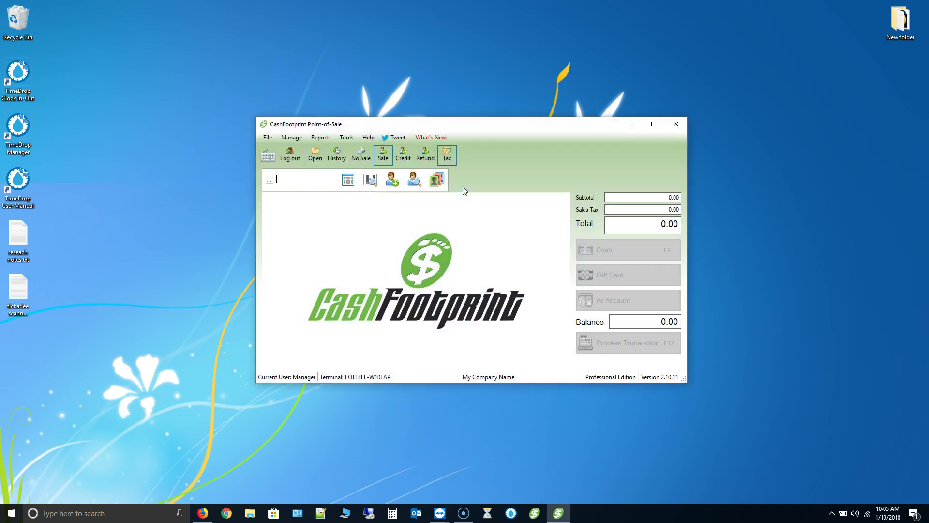
left_click(448, 261)
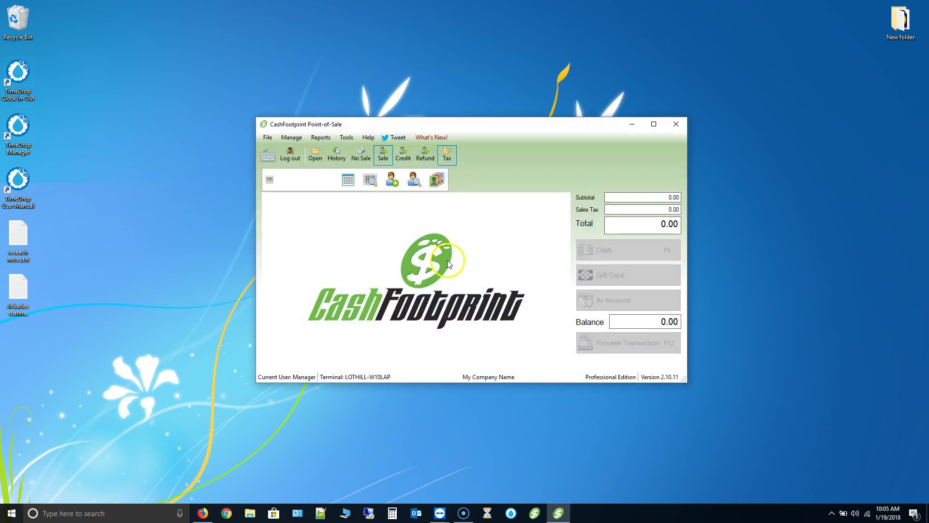
left_click(347, 139)
left_click(356, 163)
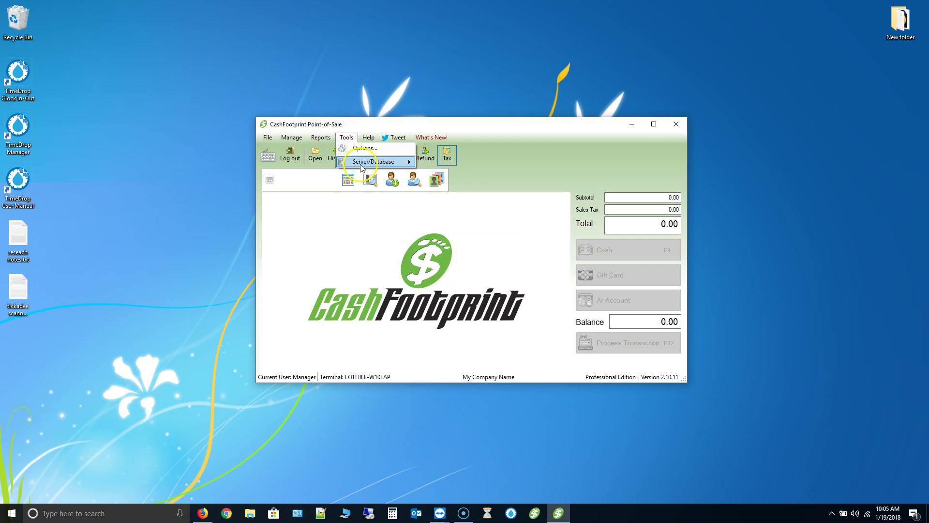
left_click(477, 165)
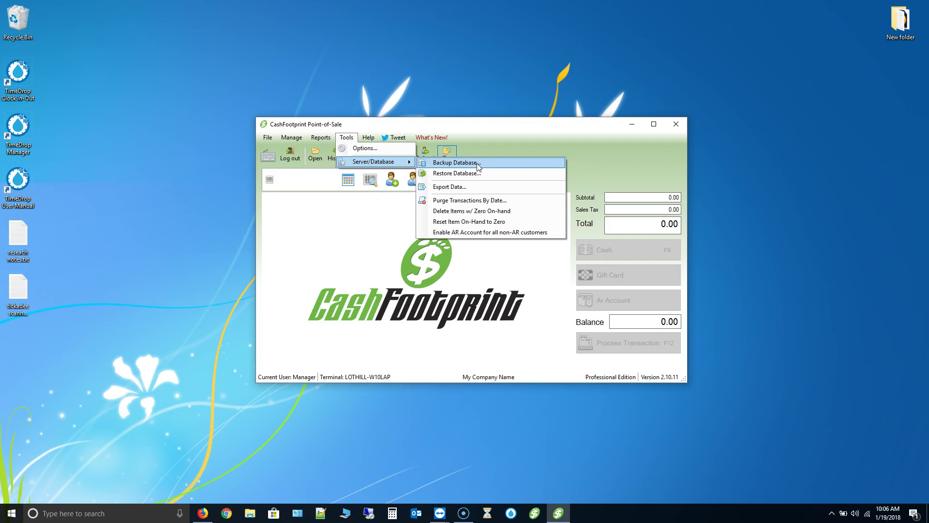
left_click(328, 248)
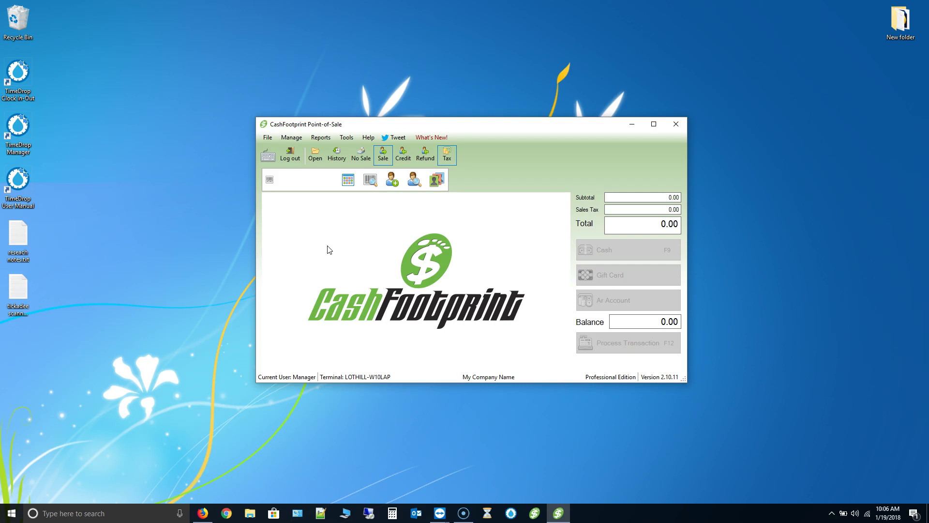
Bring up the program Options at the Receipt/Hardware receipt printer settings.
left_click(346, 138)
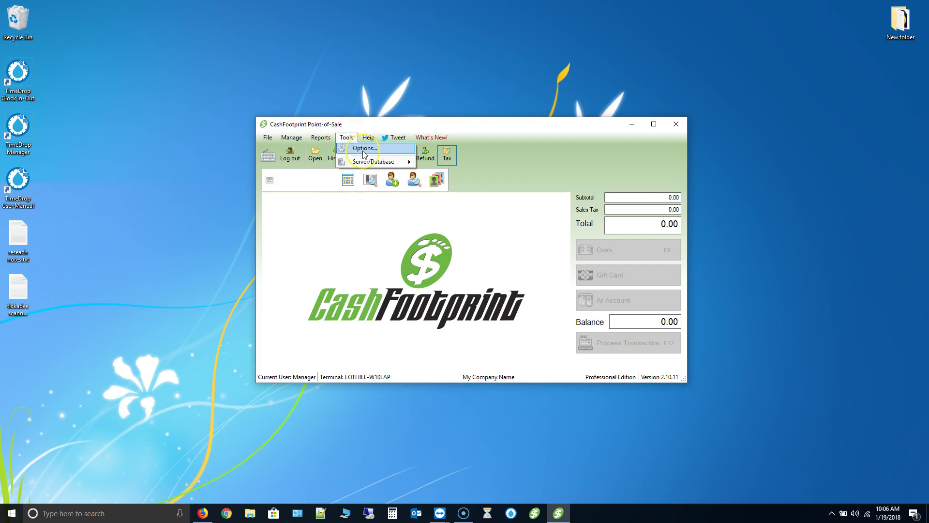
left_click(364, 148)
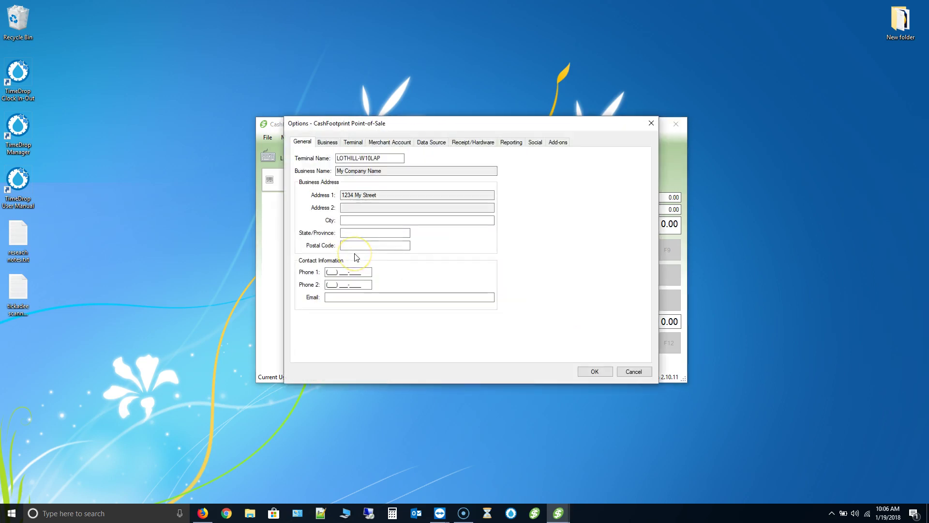
left_click(467, 142)
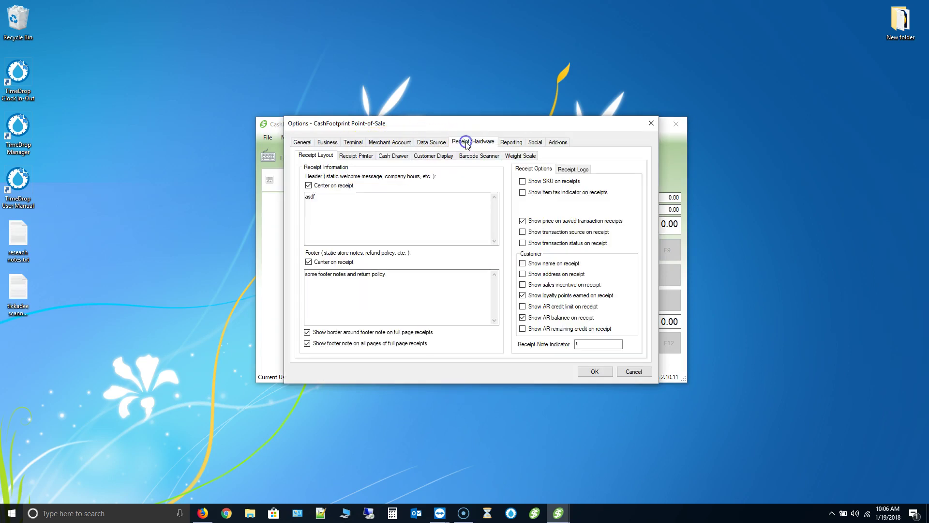
left_click(367, 157)
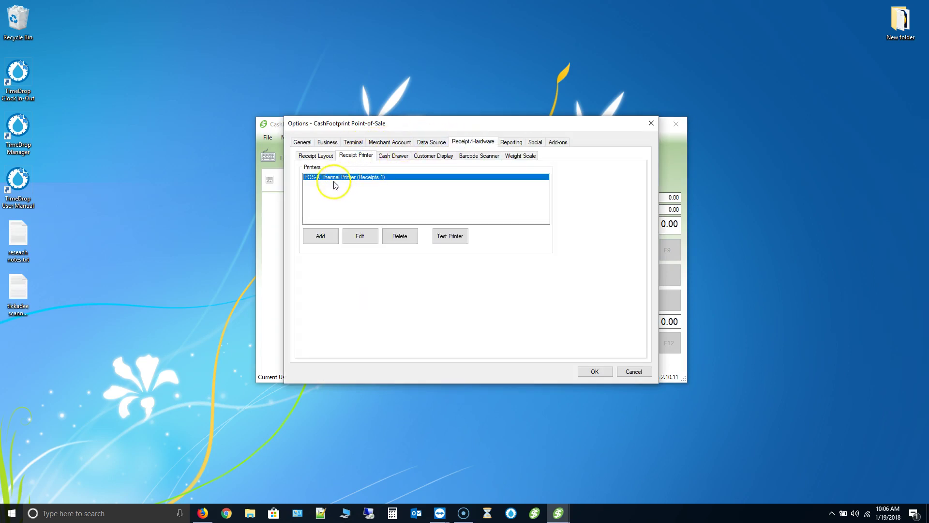
Inspect the POS-X Thermal Printer receipt entry and confirm it as cash drawer Drawer 1.
left_click(358, 203)
mouse_move(340, 179)
left_mouse_down()
mouse_move(318, 193)
mouse_move(331, 177)
mouse_move(313, 186)
mouse_move(353, 178)
mouse_move(325, 186)
mouse_move(337, 192)
mouse_move(332, 179)
mouse_move(352, 183)
left_mouse_up()
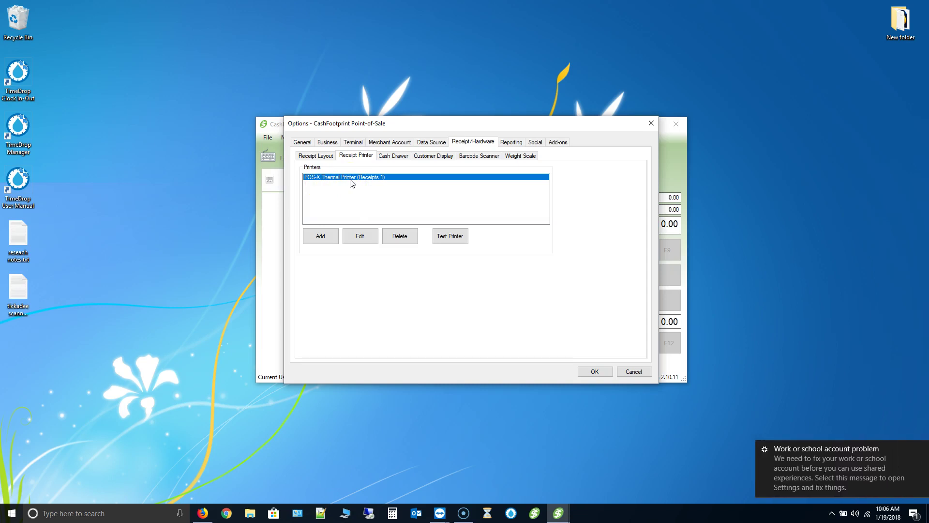
left_click_drag(352, 182, 362, 200)
left_click(396, 157)
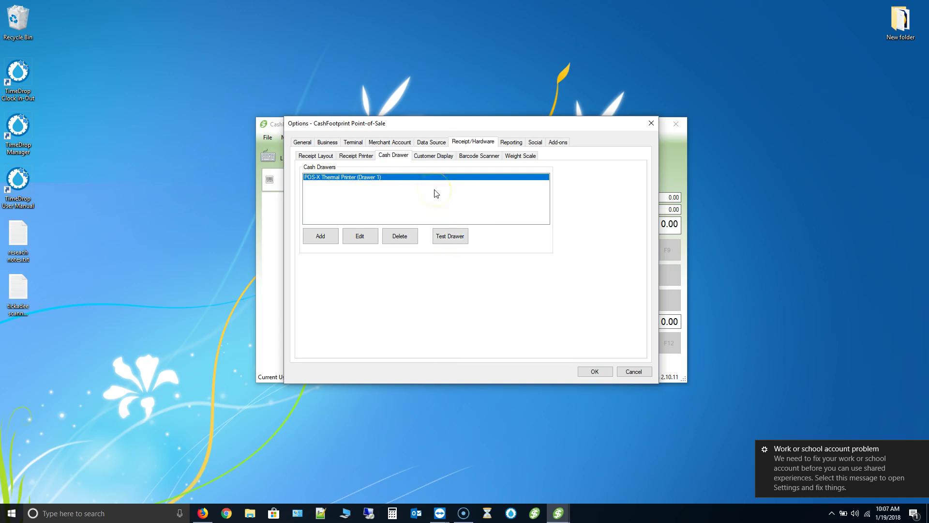
Review the 2 Line Pole Display and Customer-Facing Screen settings, then view Reporting with Microsoft XPS Document Writer.
left_click(432, 158)
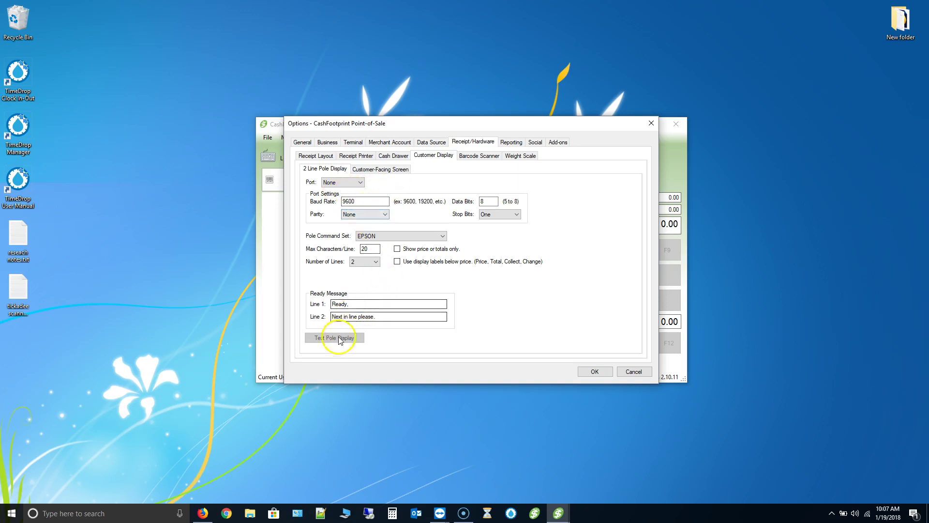
left_click(386, 170)
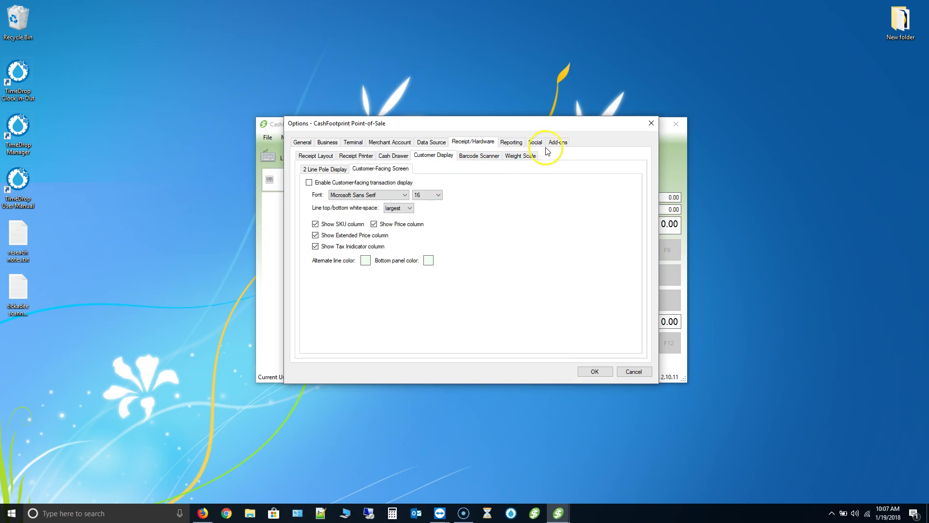
left_click(512, 143)
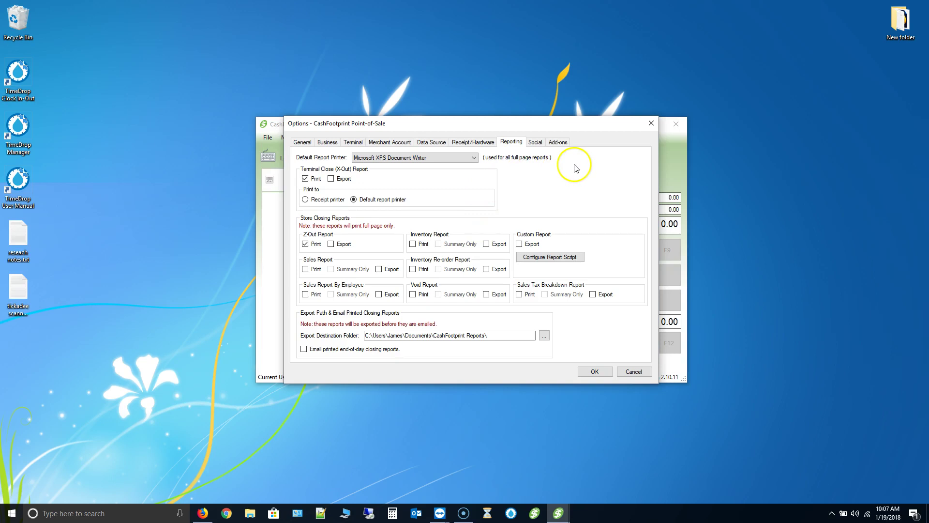
Look over the merchant account and general details, keeping the card processor set to None.
left_click(380, 142)
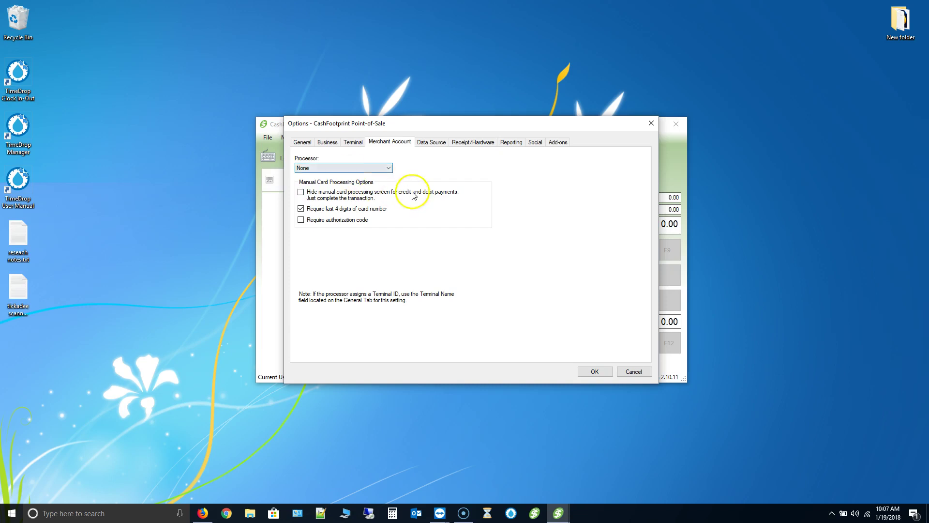
left_click(304, 143)
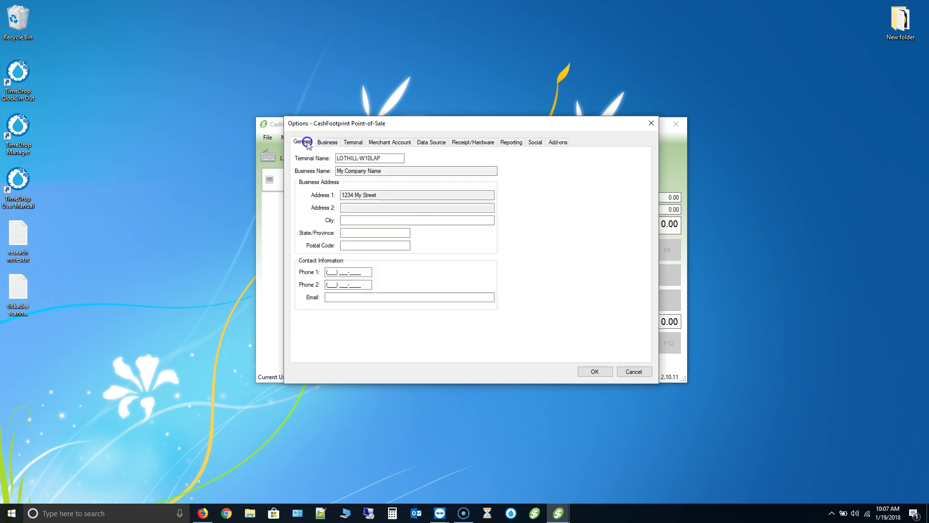
left_click(394, 142)
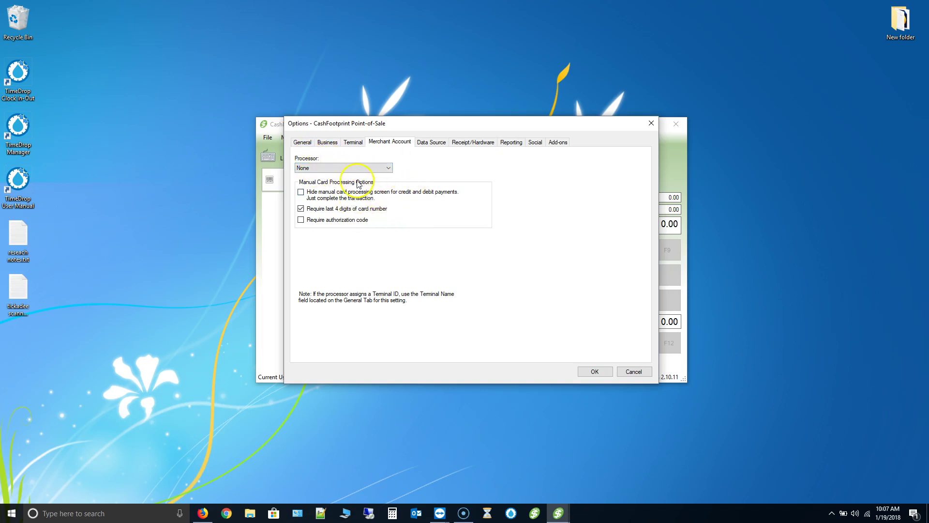
left_click(365, 167)
left_click(420, 178)
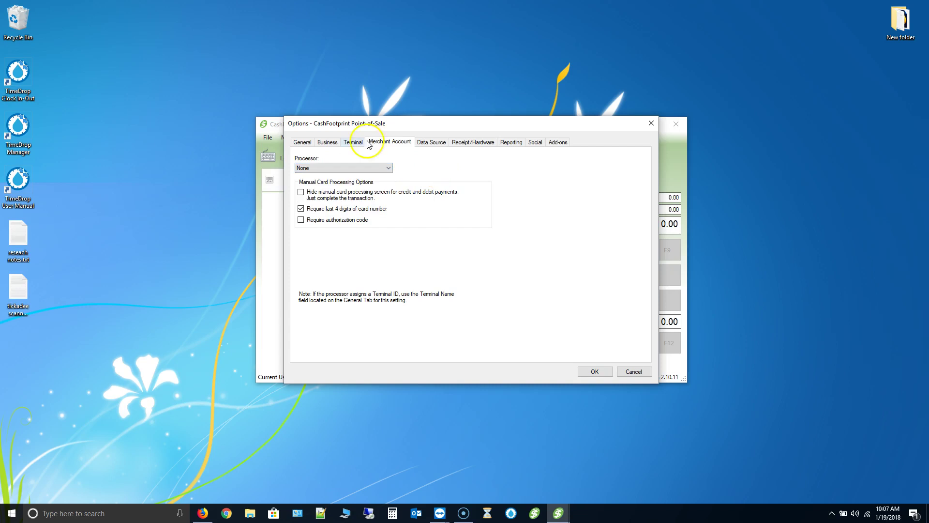
Check the terminal and general settings, then cancel the Options dialog without saving.
left_click(344, 144)
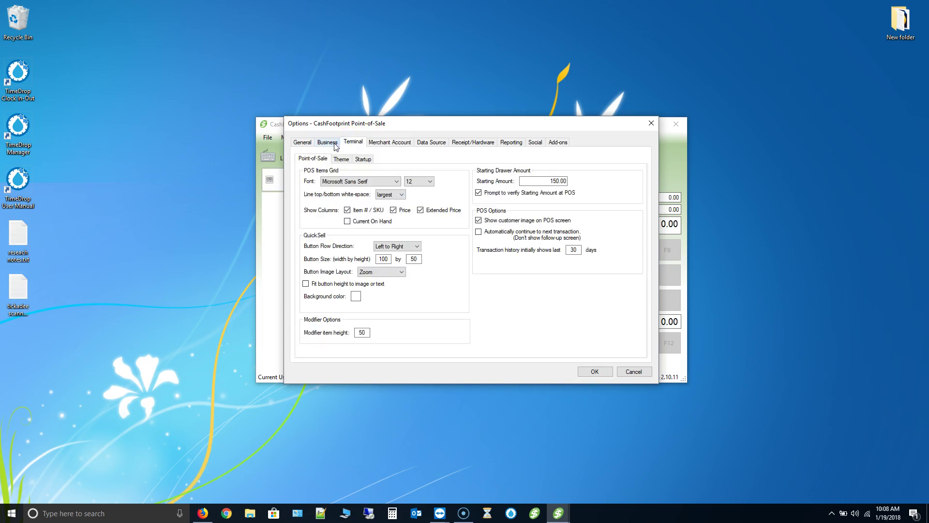
left_click(301, 143)
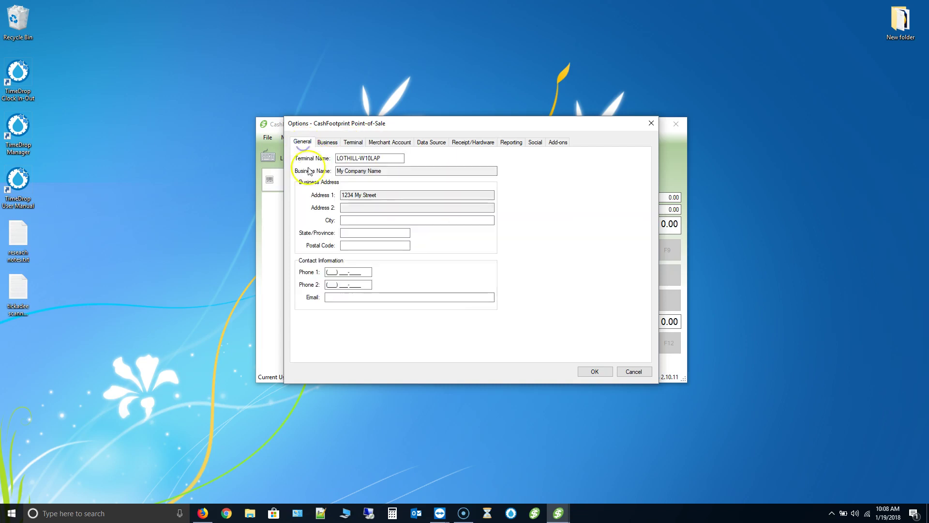
left_click(632, 371)
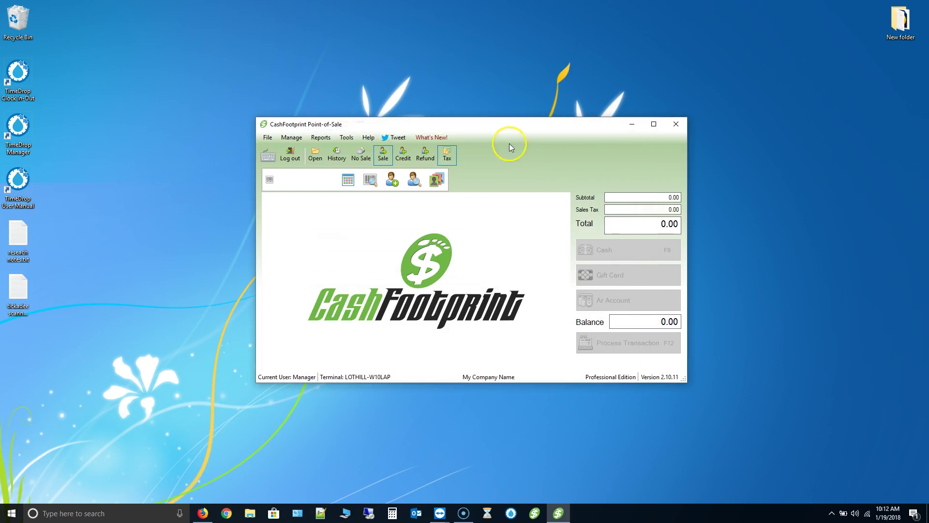
left_click(291, 139)
mouse_move(307, 162)
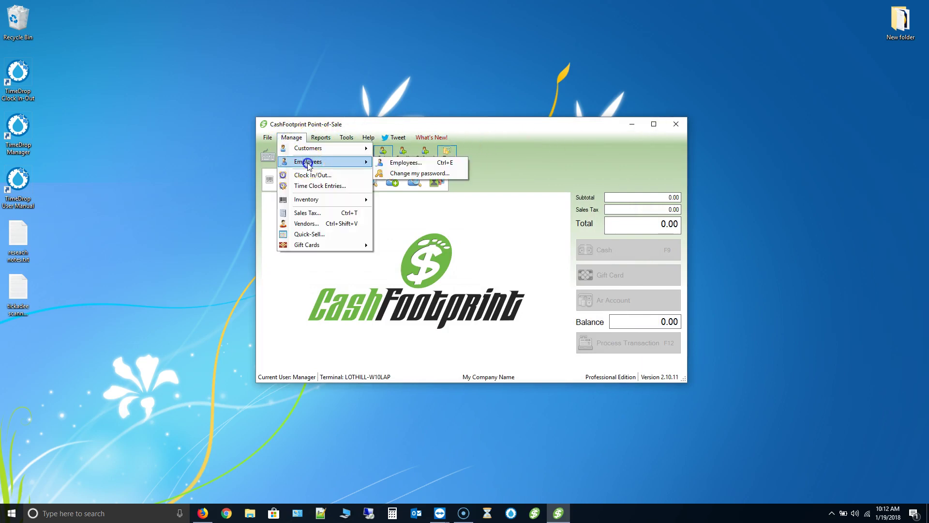
left_click(426, 165)
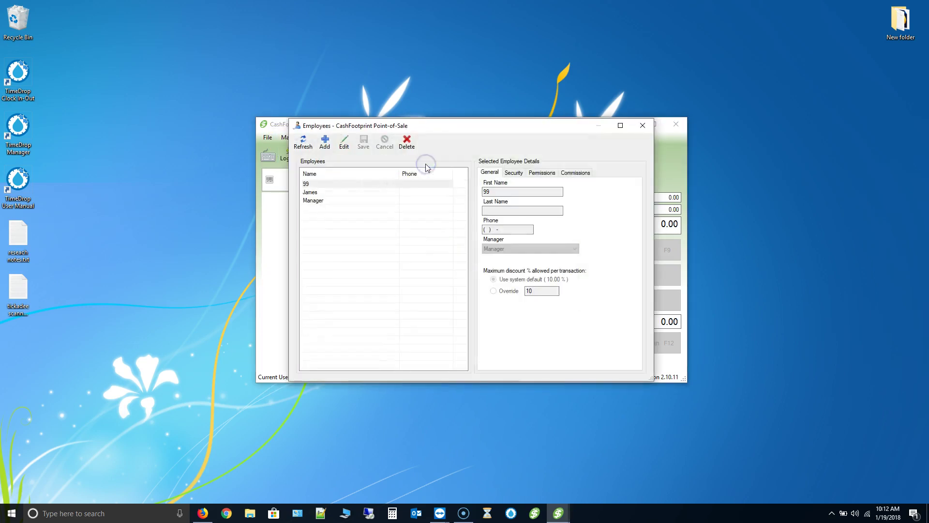
left_click(333, 202)
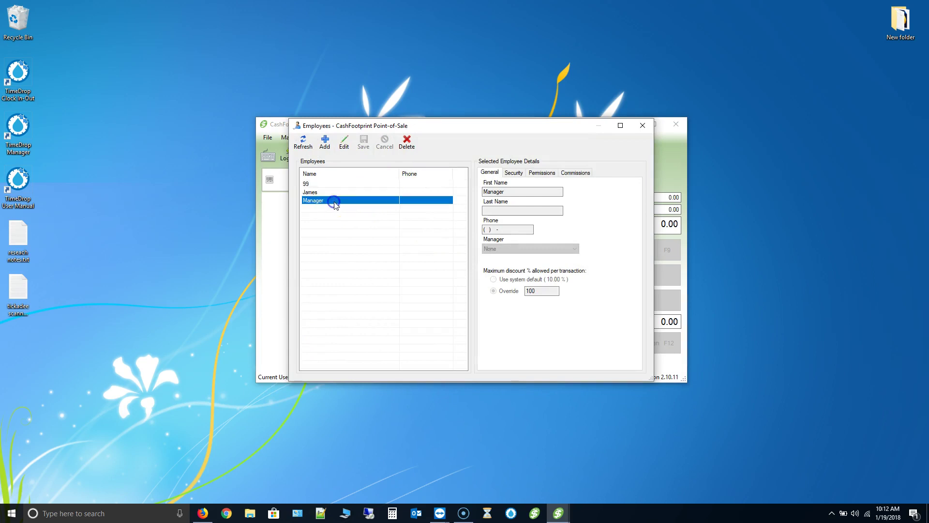
left_click(542, 174)
scroll(540, 234, "down", 10)
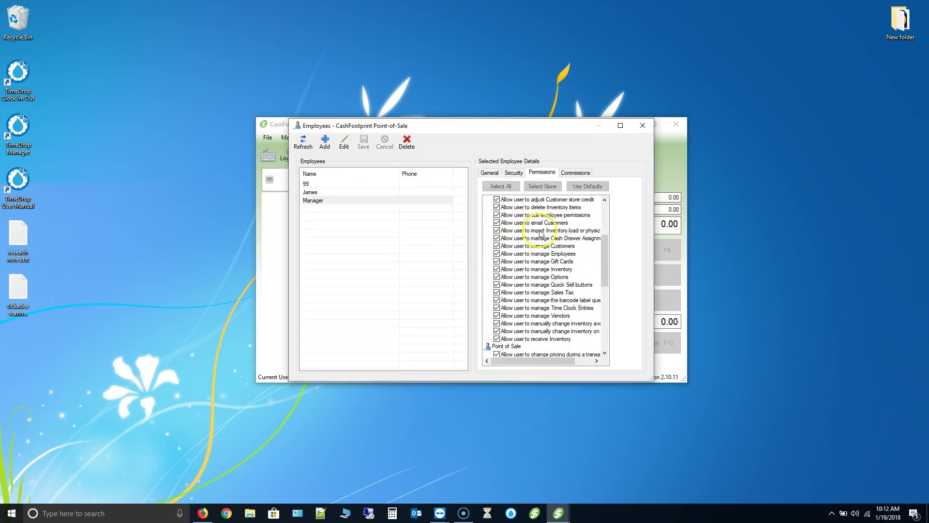
scroll(541, 234, "up", 10)
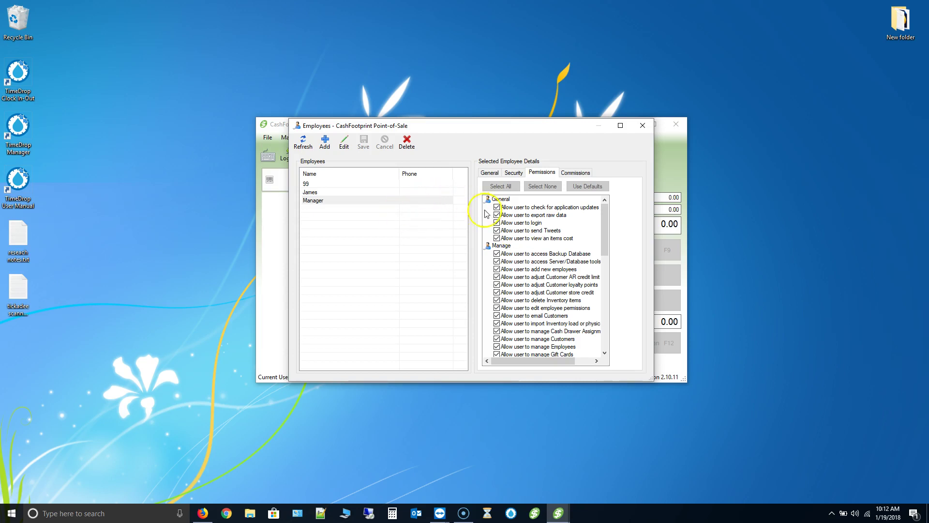
double_click(356, 201)
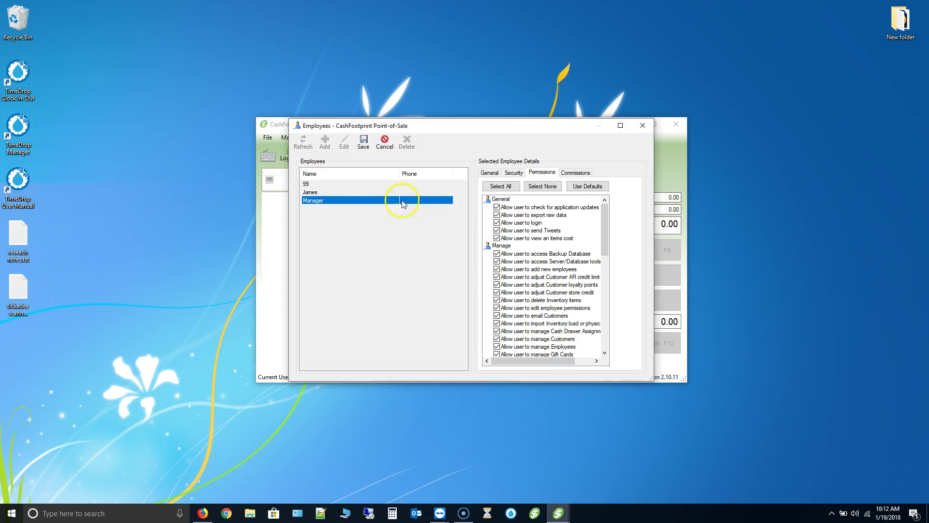
left_click(507, 188)
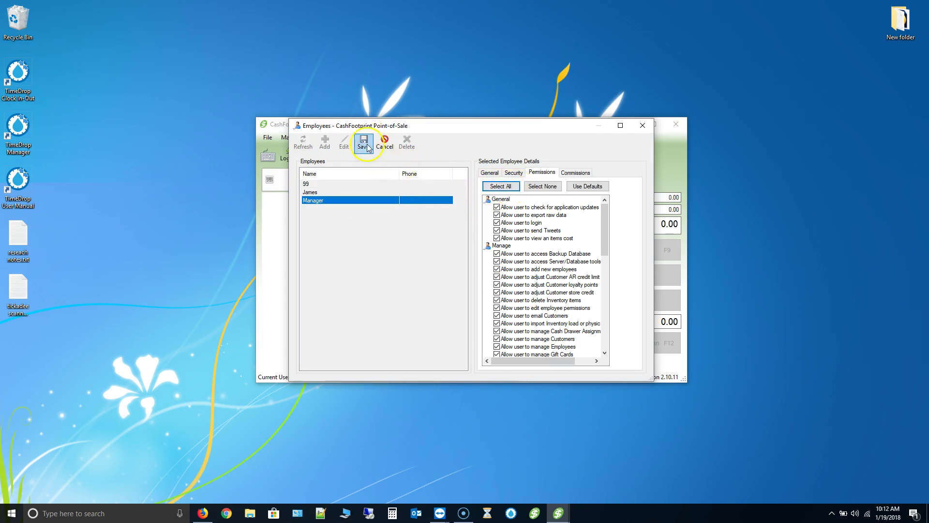
left_click(535, 265)
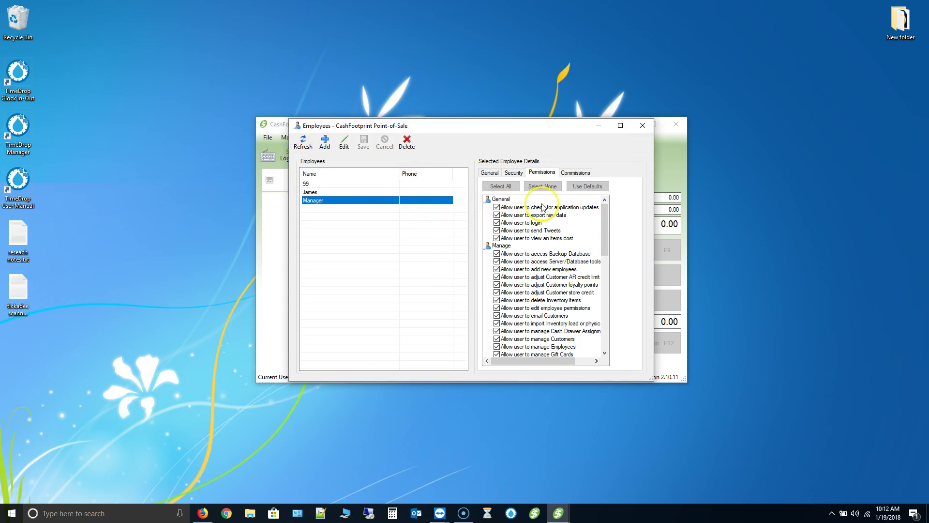
left_click(642, 126)
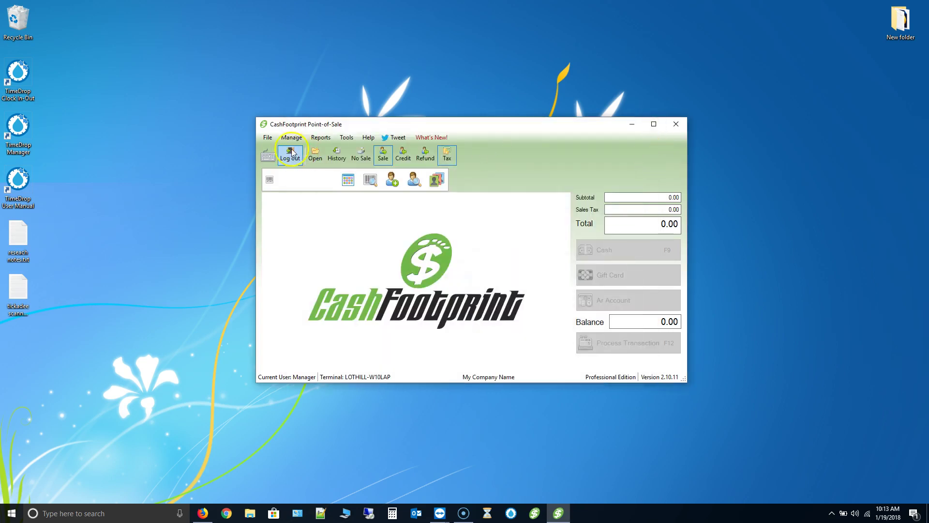
left_click(325, 138)
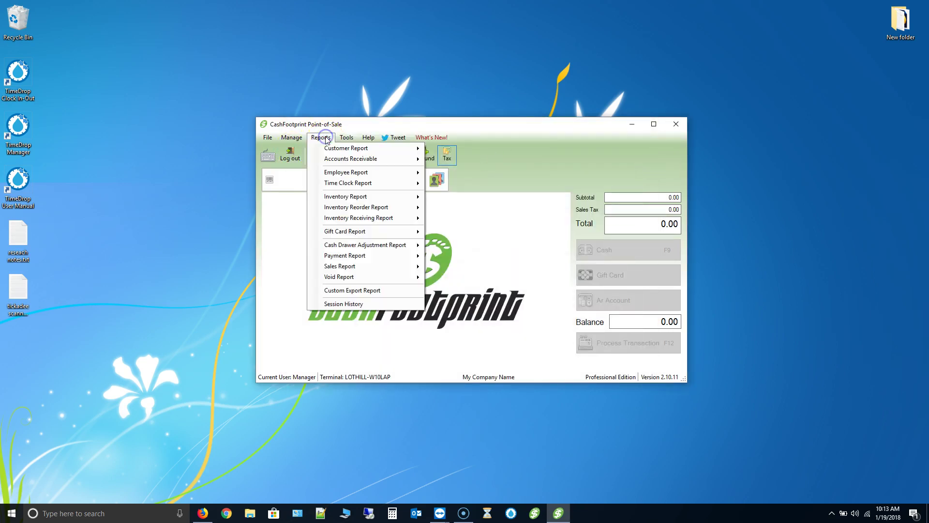
left_click(348, 173)
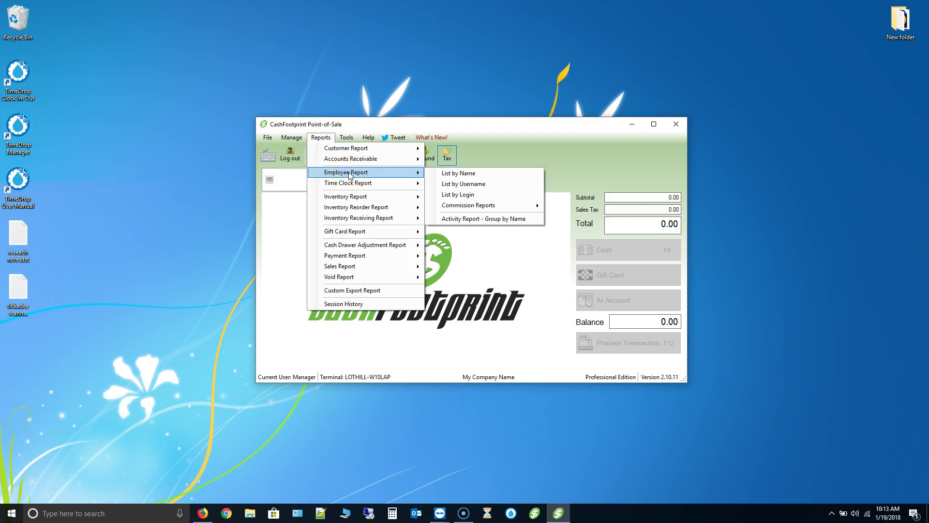
left_click(473, 176)
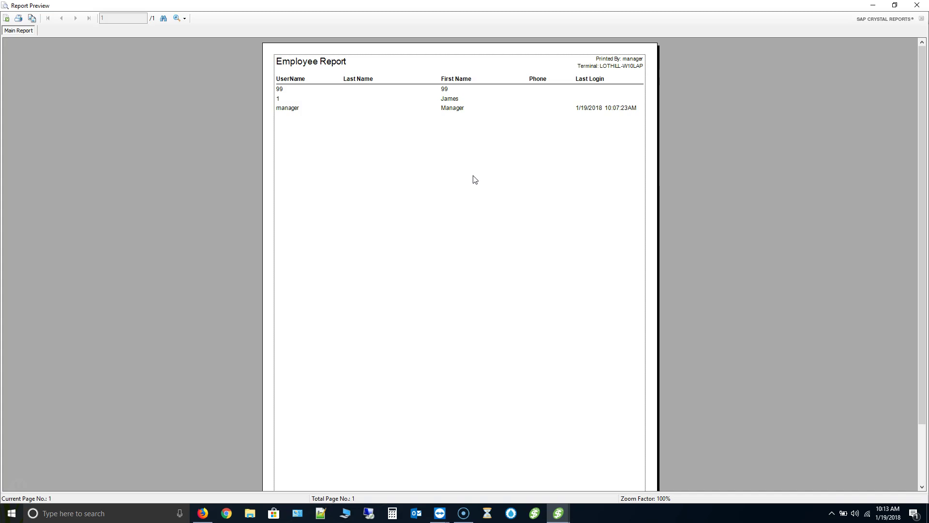
left_click(917, 6)
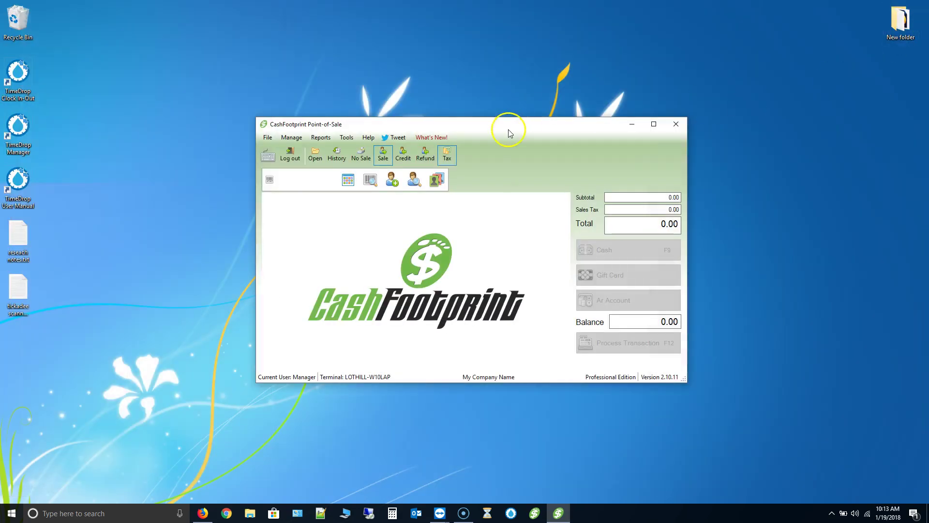
left_click(485, 242)
left_click(499, 292)
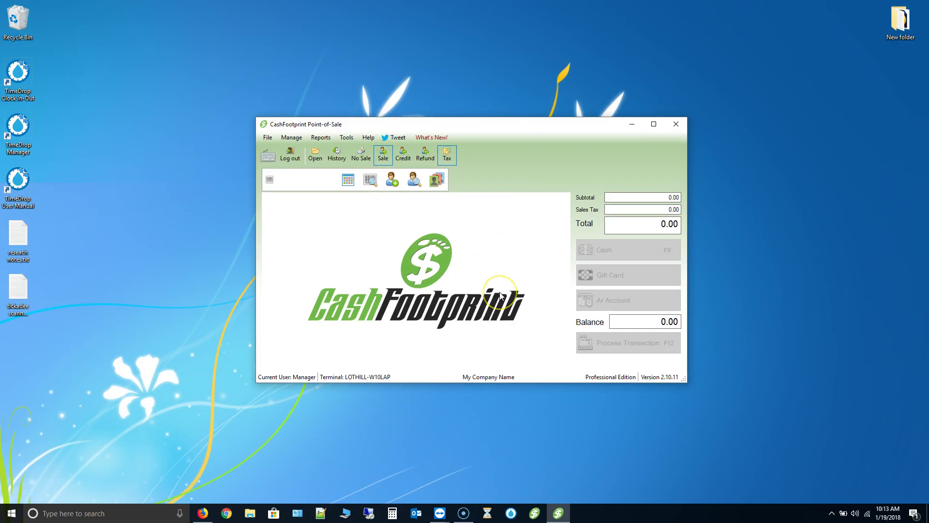